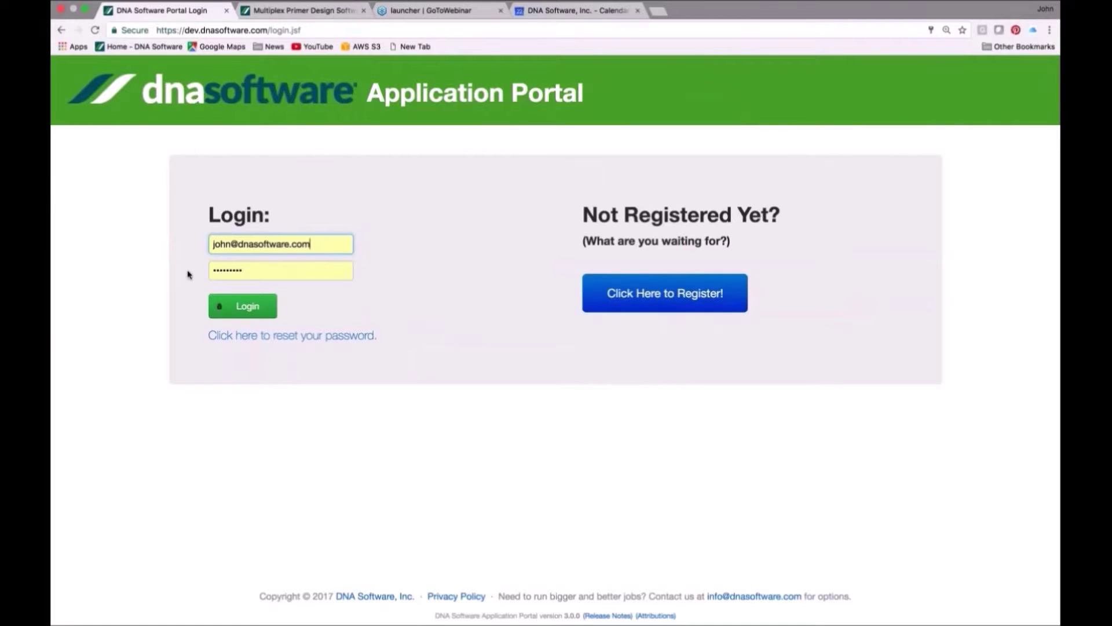
Step: Log in to the portal with the prefilled credentials and start a new PanelPlex job
click(261, 308)
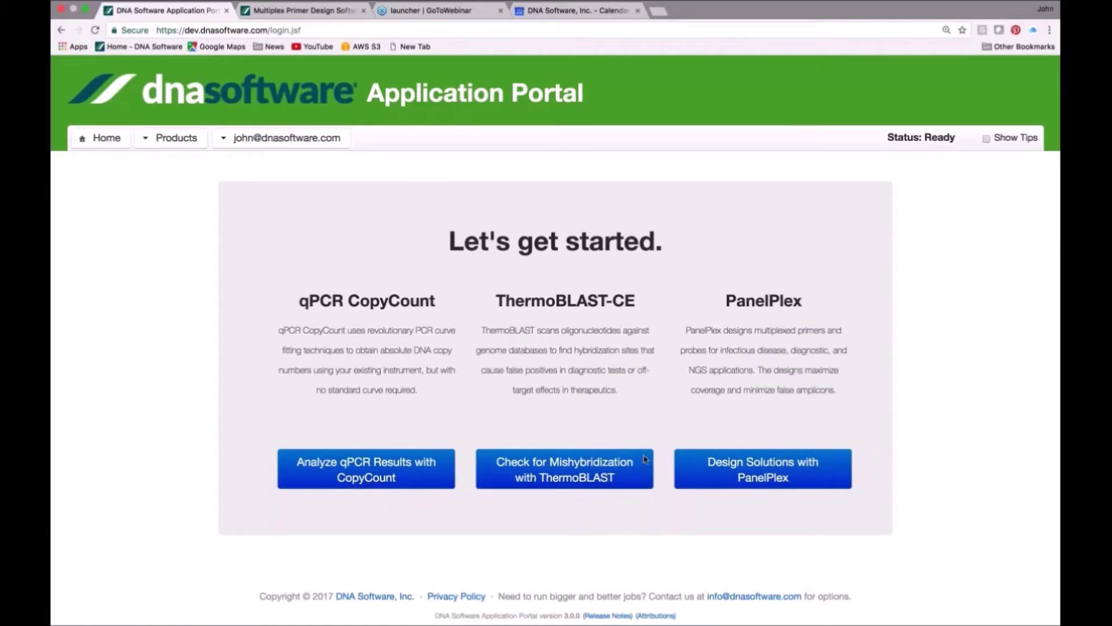
click(777, 475)
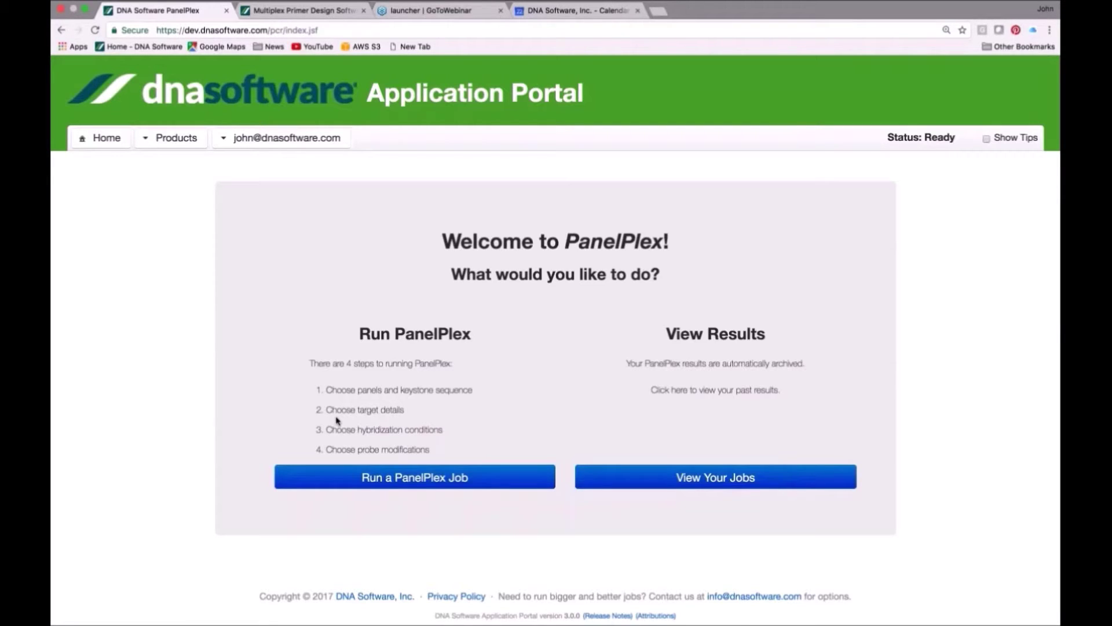
click(381, 470)
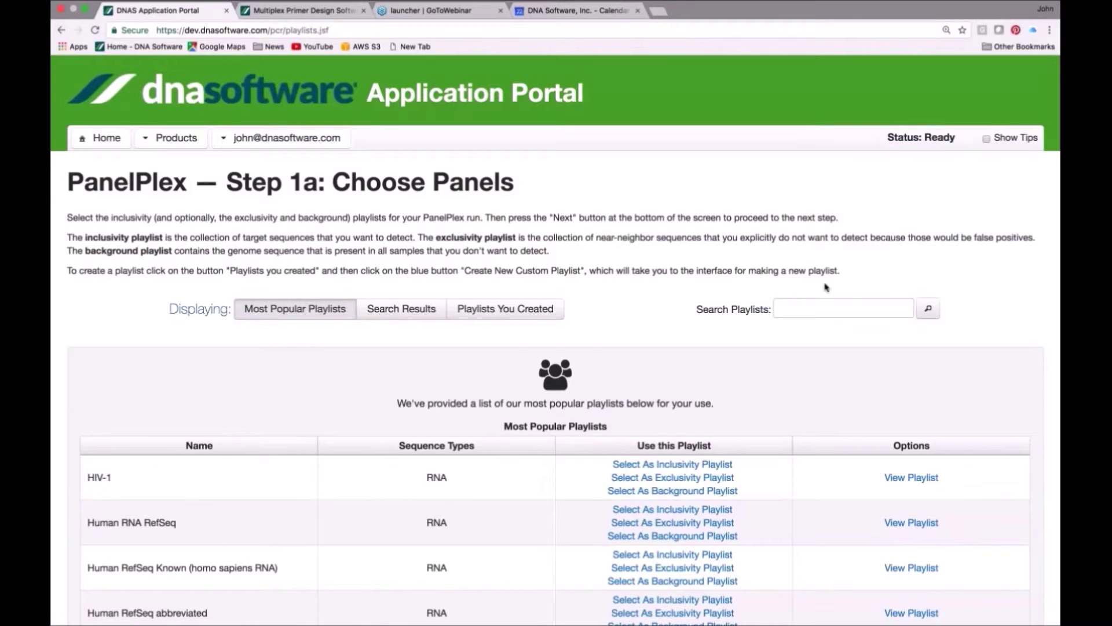
Step: Display the self-created playlists for choosing the job's panels
click(808, 309)
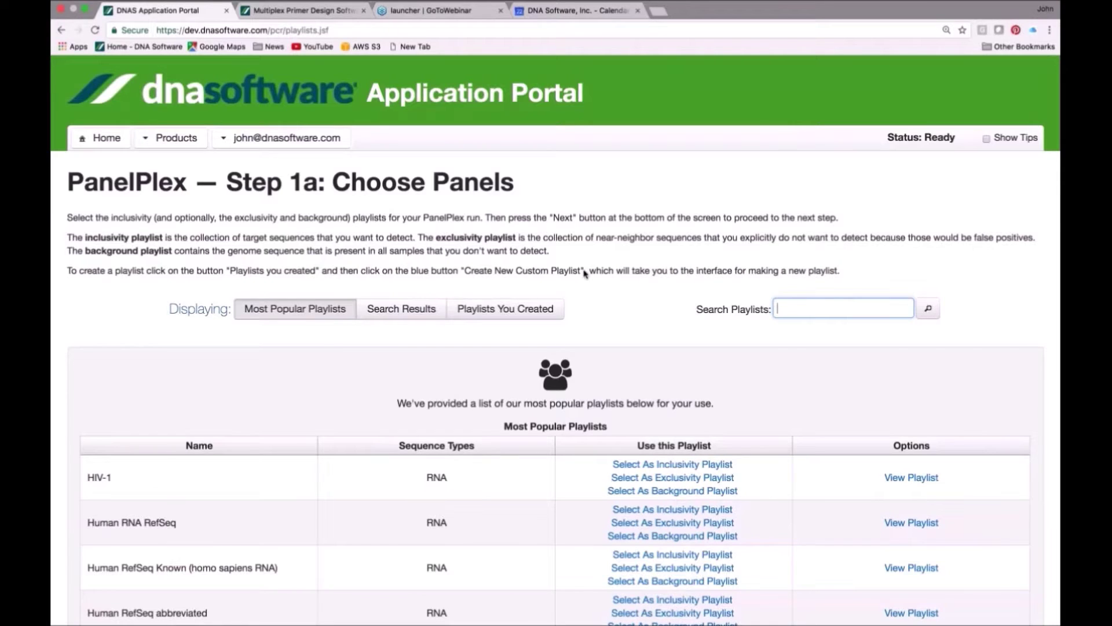
click(516, 308)
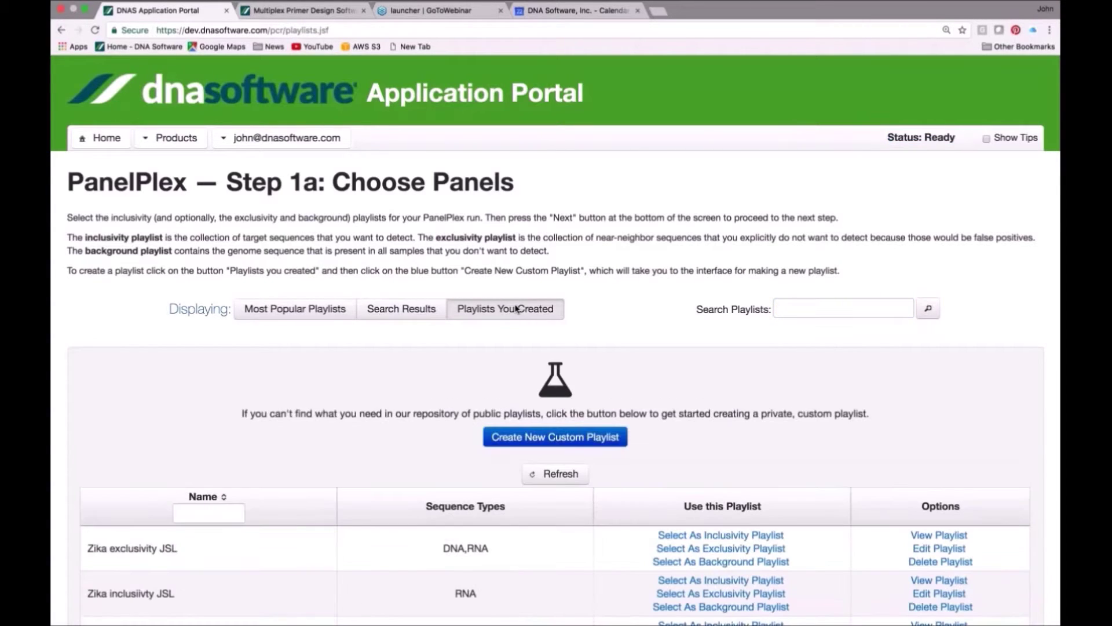
scroll(517, 308, down, 2)
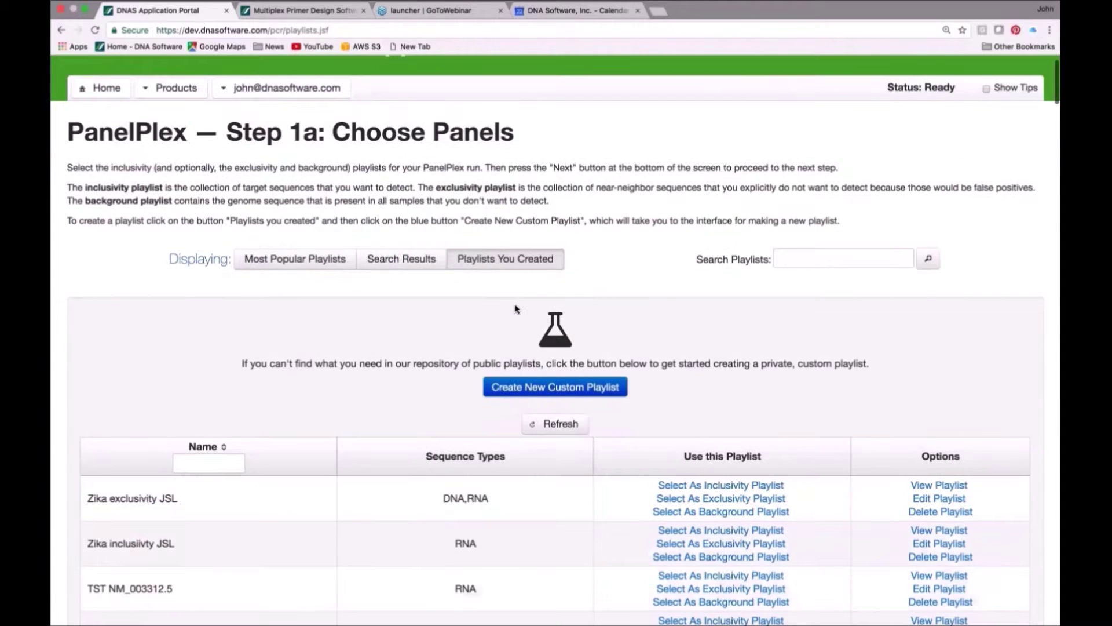
scroll(516, 308, down, 2)
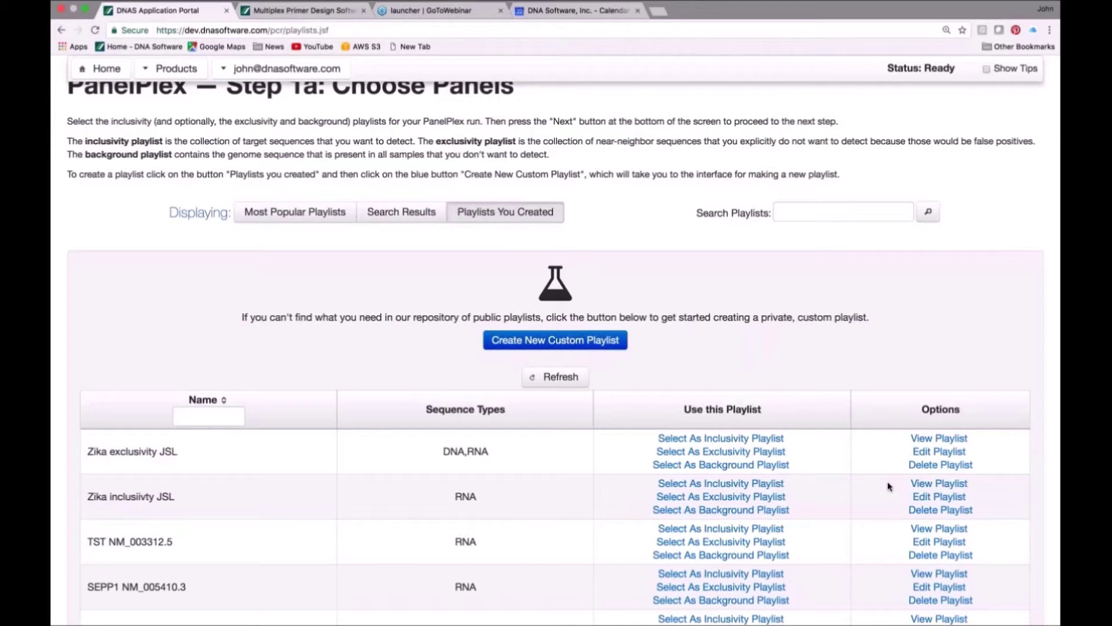
Step: View the Zika inclusiivty JSL playlist, examine the sequences it owns, and return to the playlists
click(938, 483)
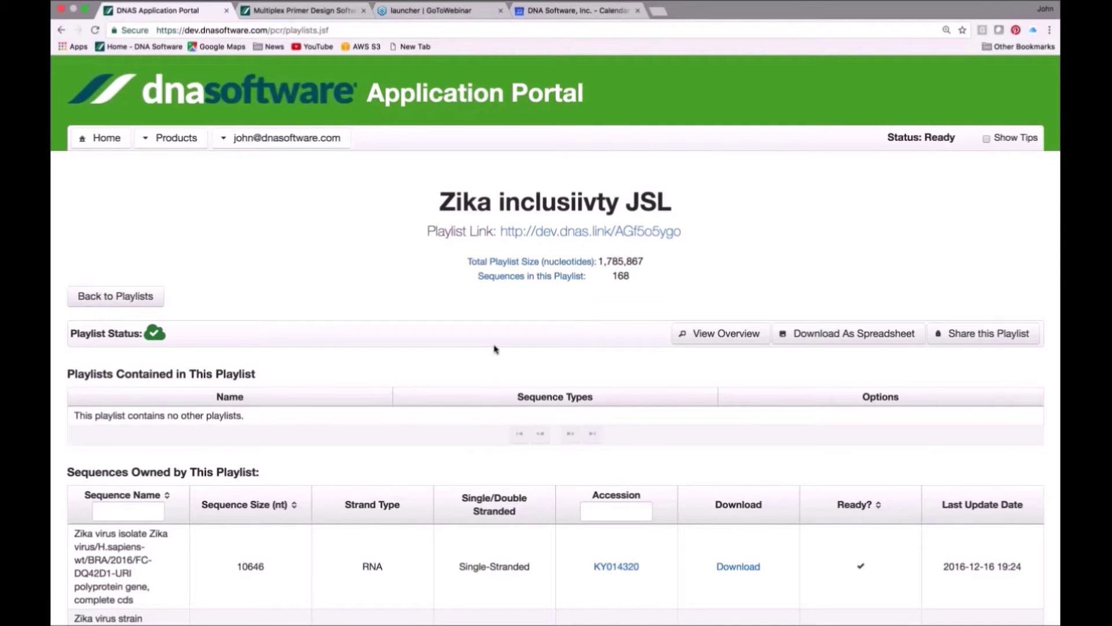
scroll(495, 348, down, 1)
scroll(495, 349, down, 5)
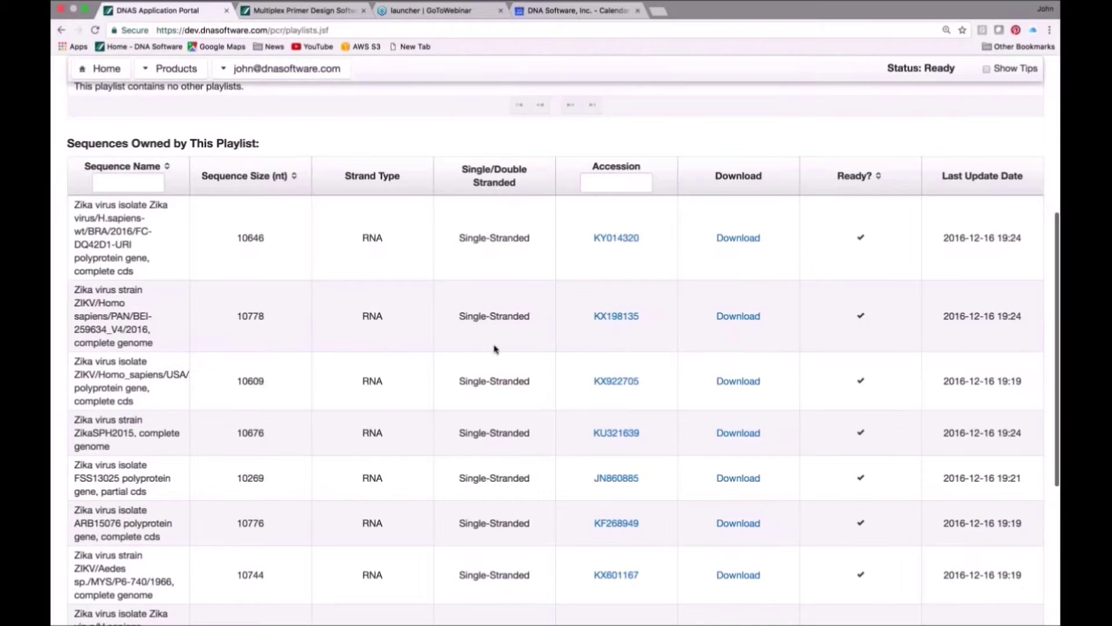
scroll(495, 348, down, 4)
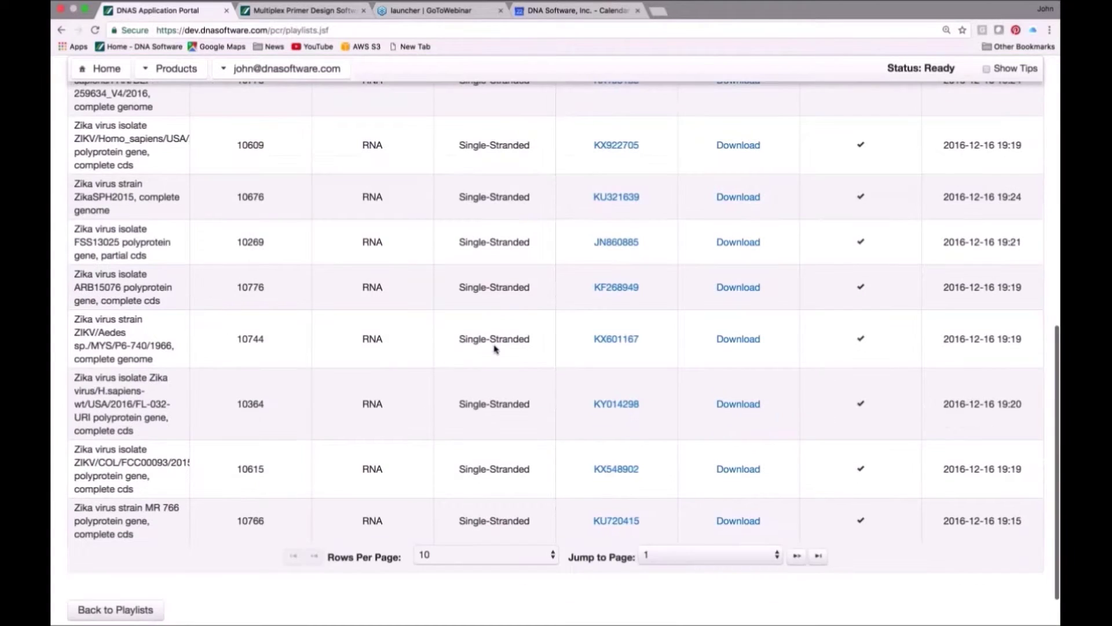
scroll(495, 349, up, 2)
scroll(555, 347, down, 1)
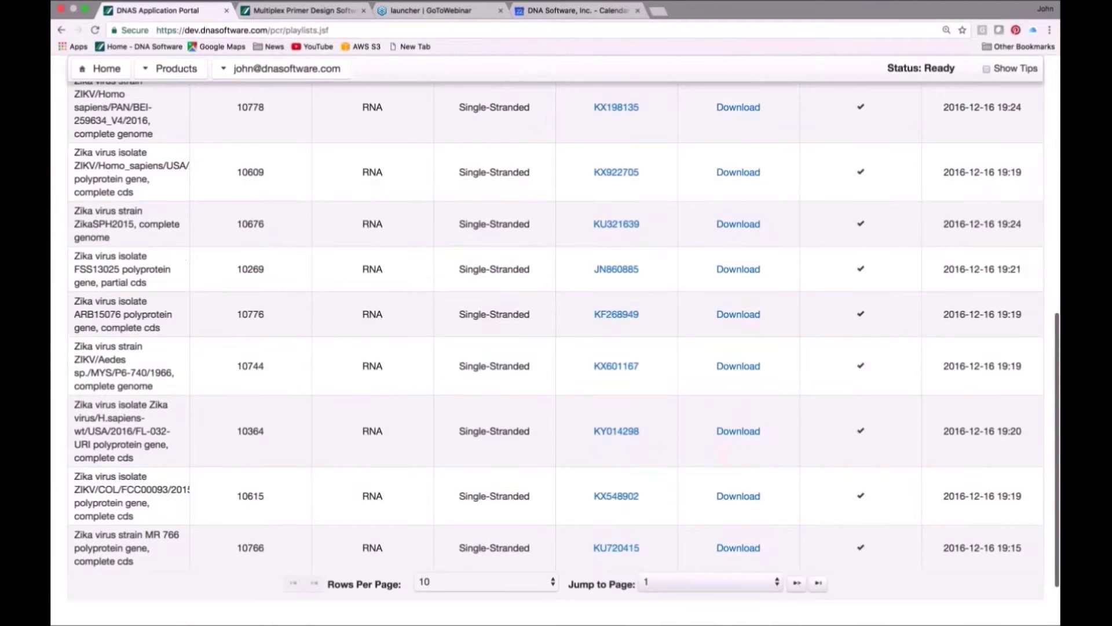
scroll(495, 307, up, 1)
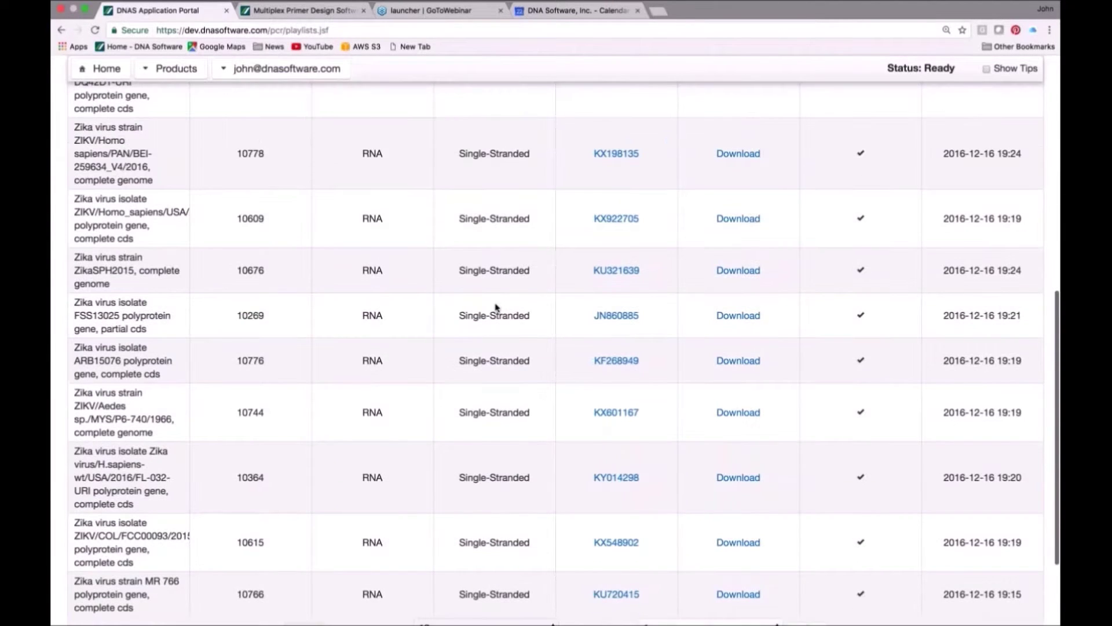
scroll(496, 307, up, 3)
scroll(330, 334, up, 1)
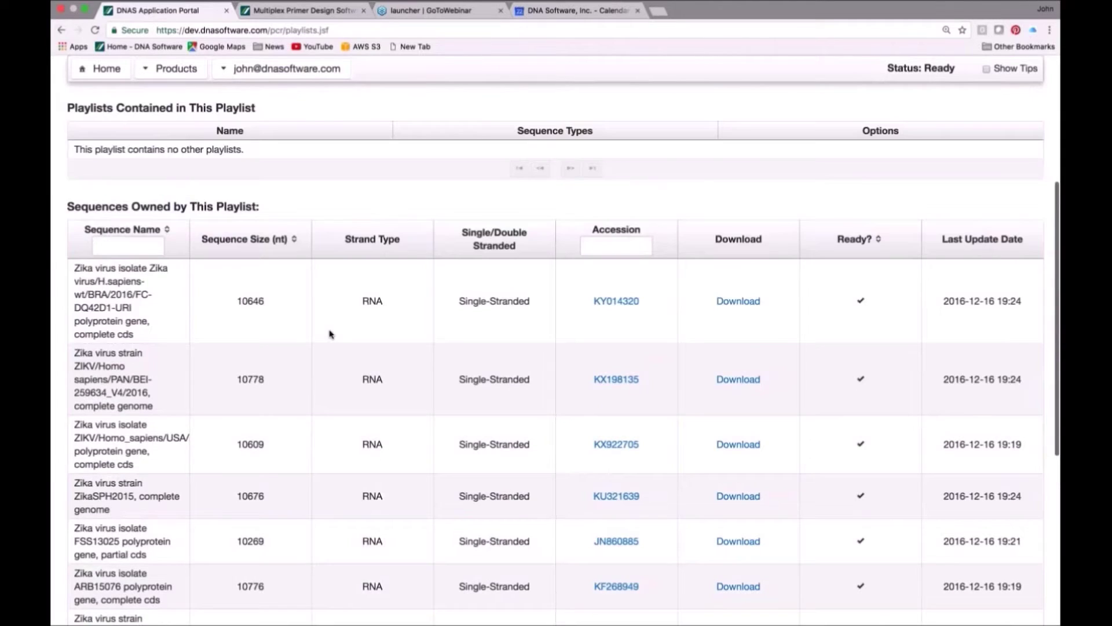
scroll(330, 334, up, 2)
click(132, 148)
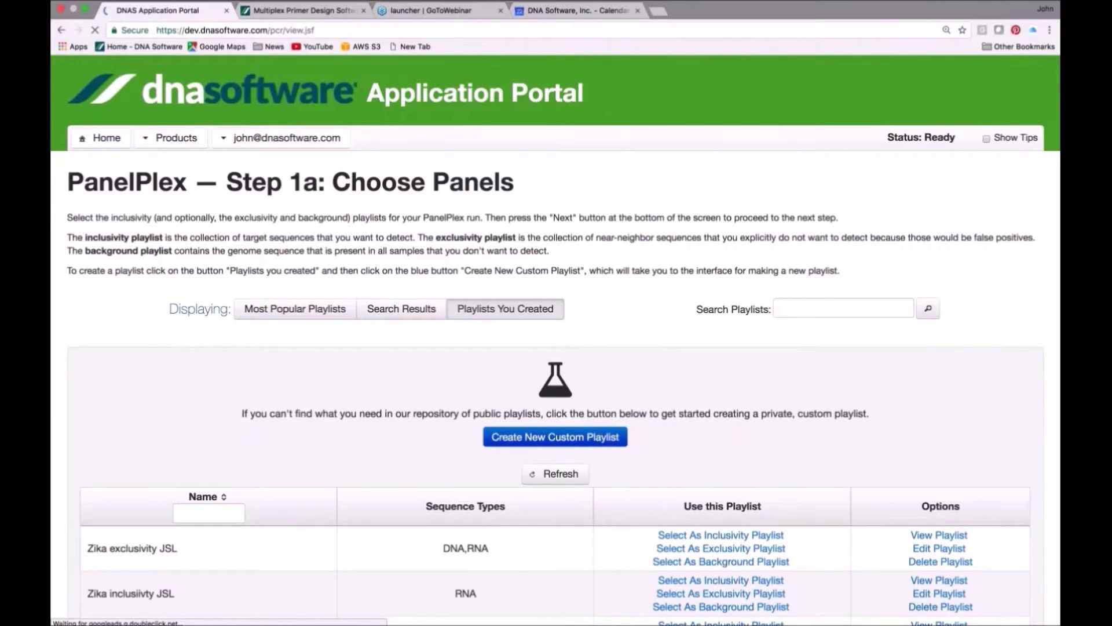
Step: Select the Zika inclusiivty JSL playlist as the inclusivity playlist
scroll(555, 347, down, 1)
scroll(734, 500, down, 1)
click(734, 501)
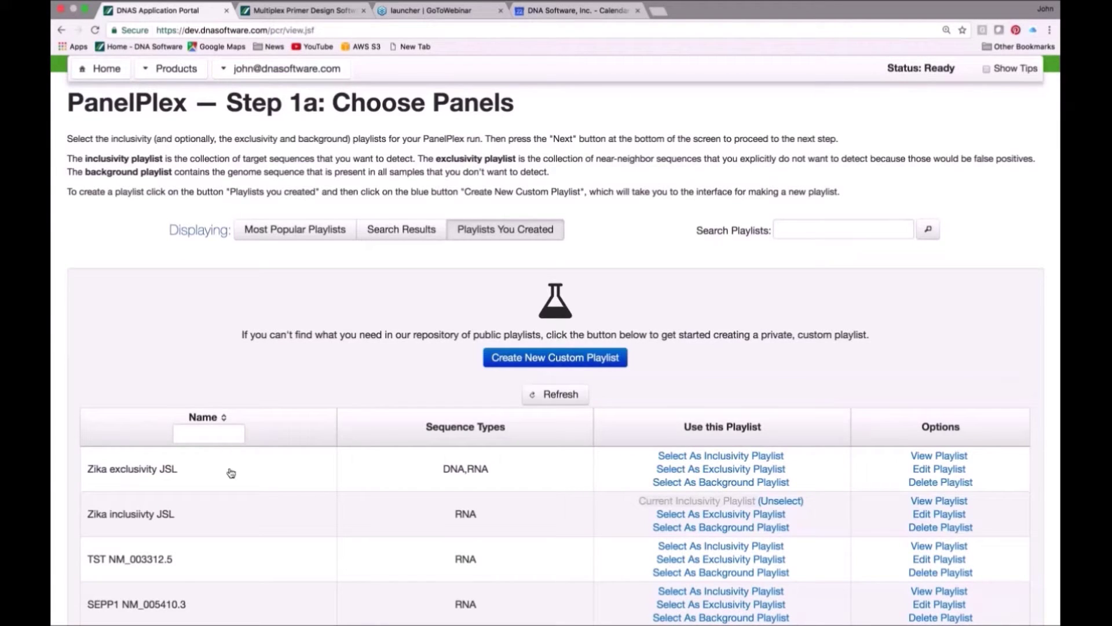
Step: View the Zika exclusivity JSL playlist, examine its size and near-neighbor sequences, and return to the playlists
click(947, 457)
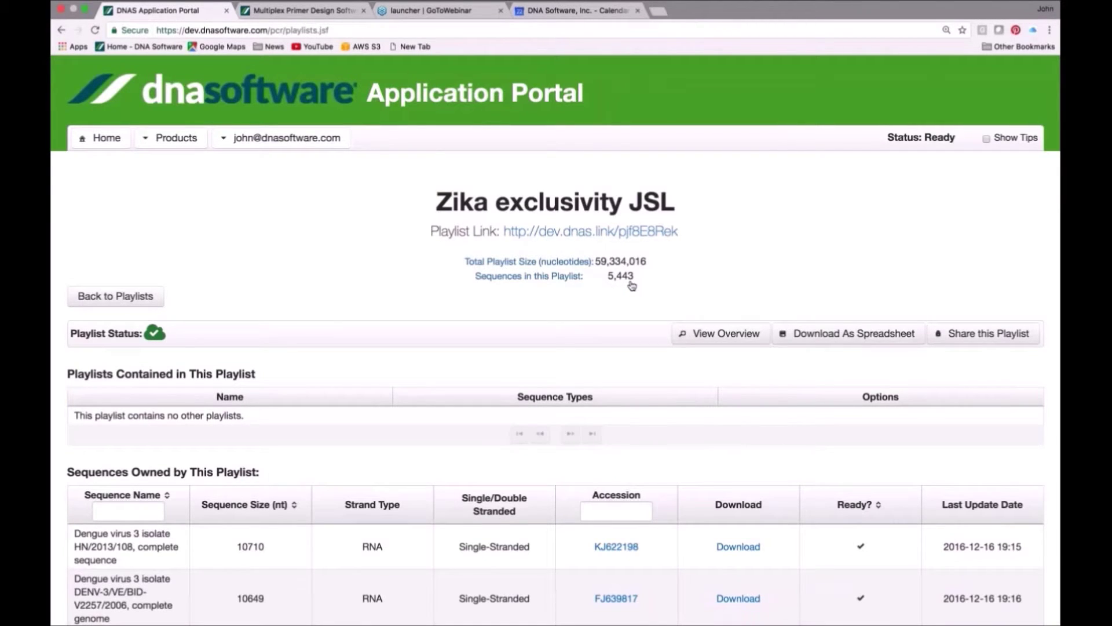
scroll(631, 285, down, 1)
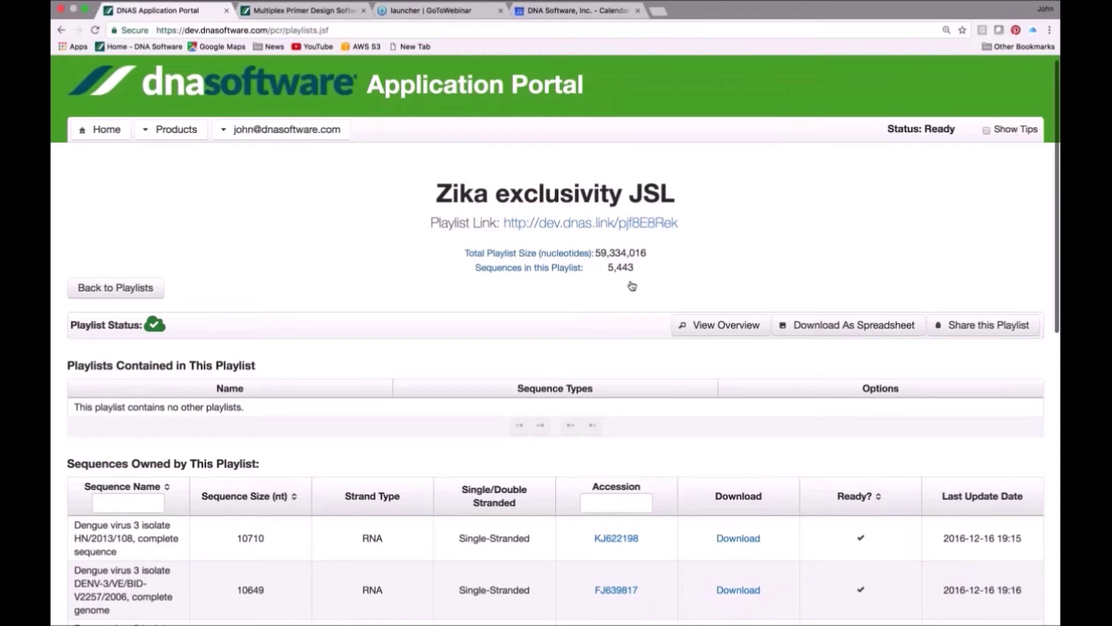
scroll(632, 285, down, 3)
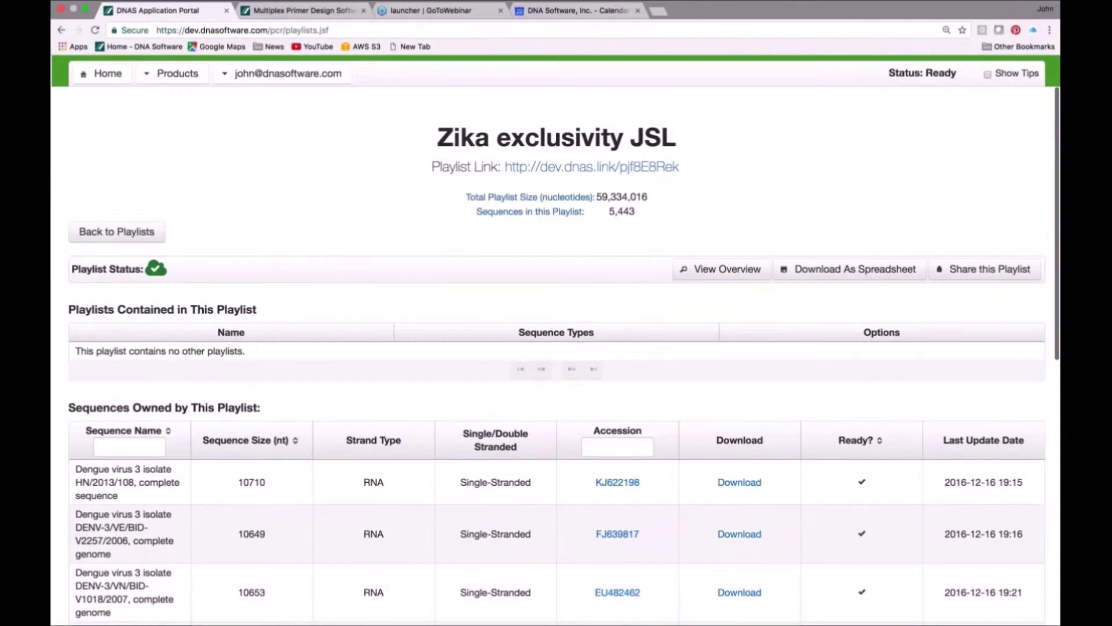
scroll(378, 257, down, 4)
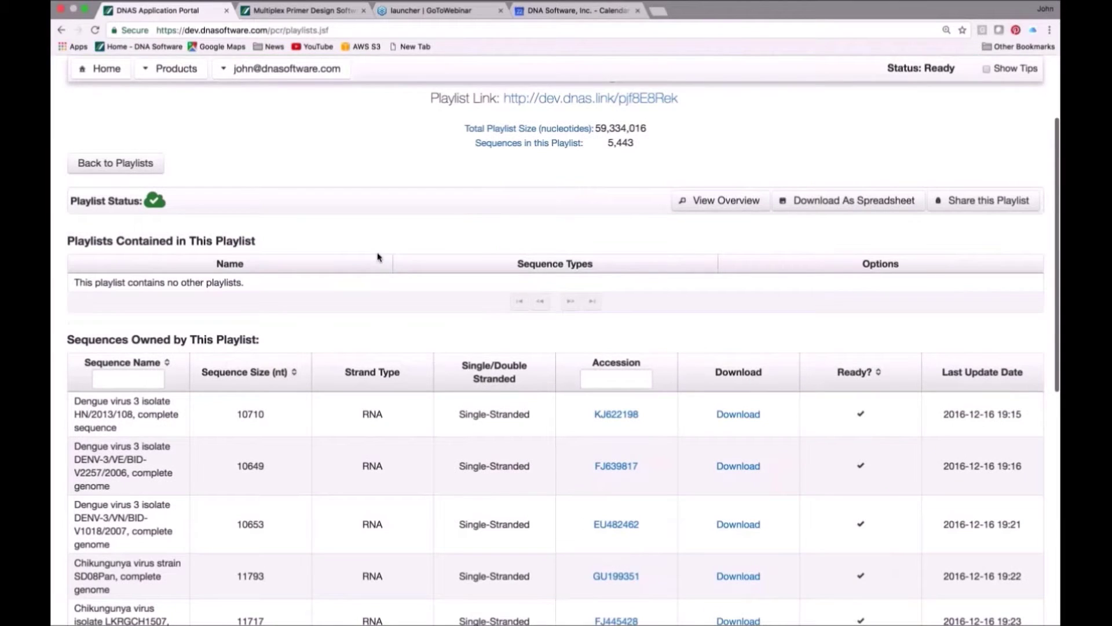
scroll(377, 257, down, 5)
scroll(378, 256, down, 8)
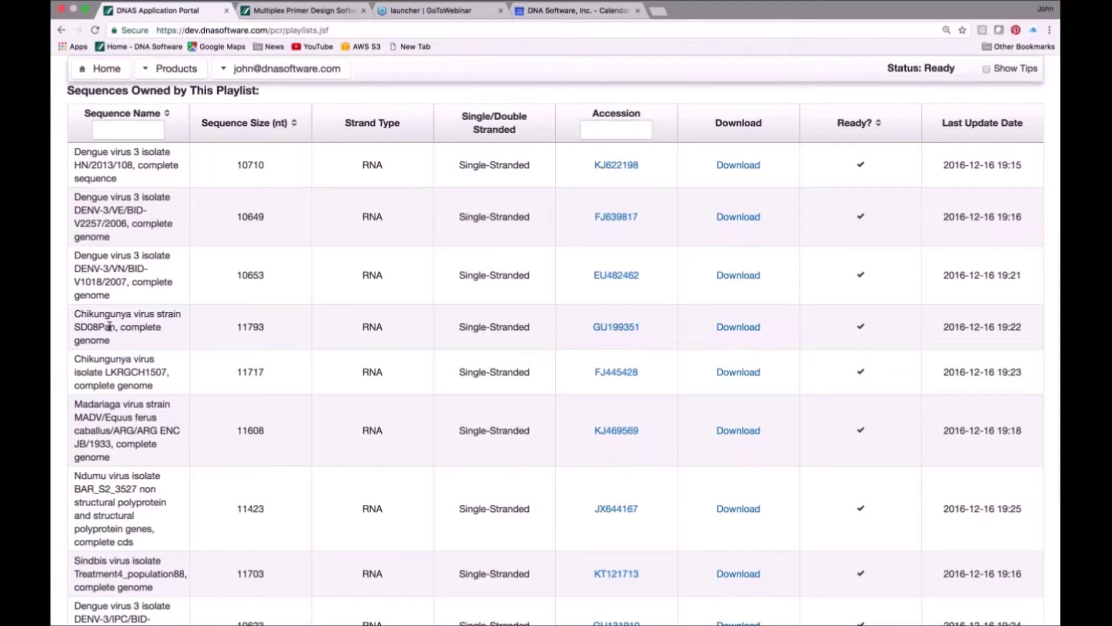
scroll(109, 326, down, 1)
scroll(109, 326, down, 3)
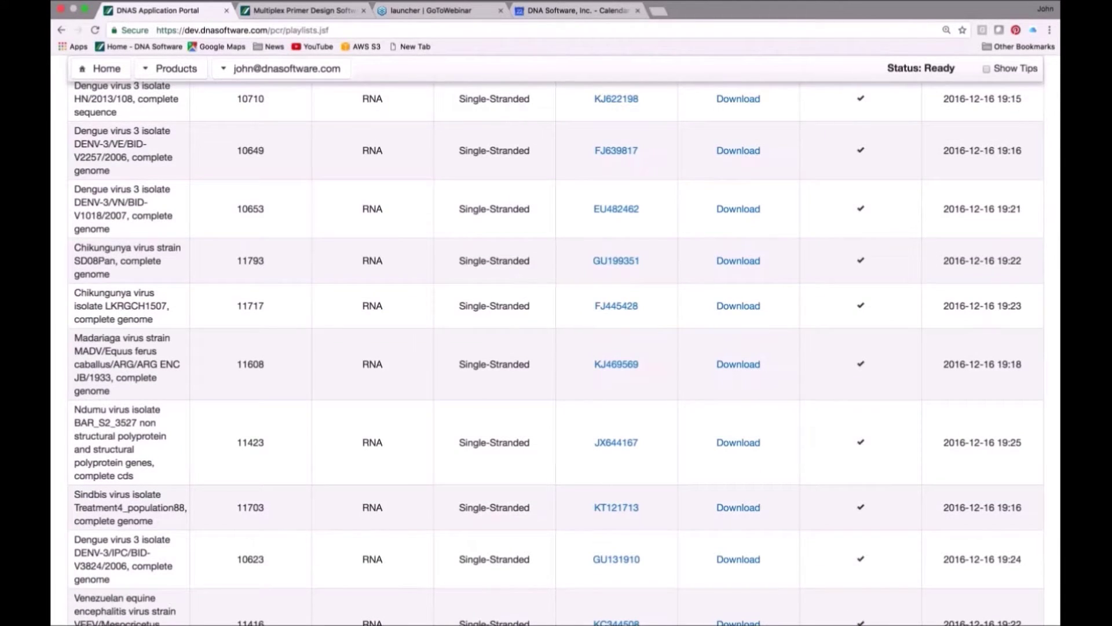
scroll(556, 347, down, 1)
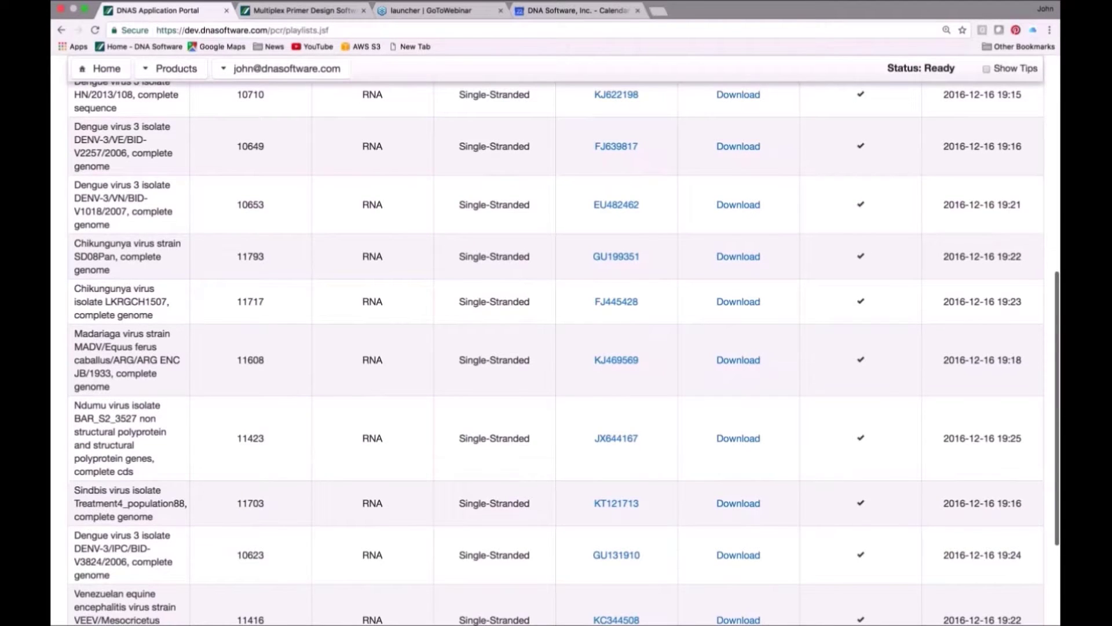
scroll(556, 347, down, 4)
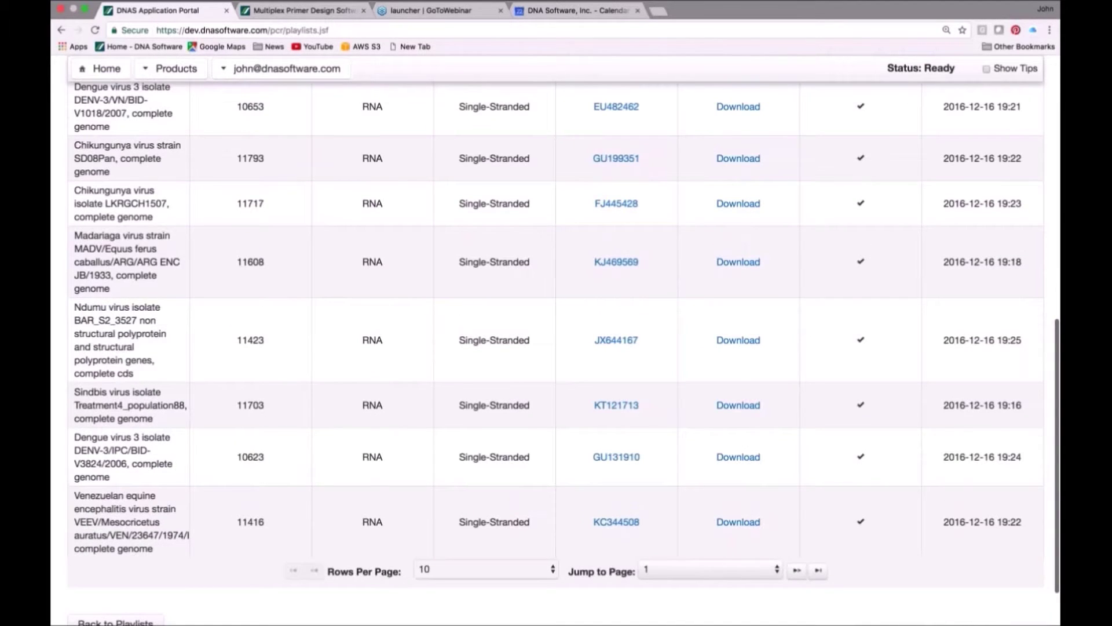
scroll(556, 347, down, 3)
scroll(129, 161, up, 3)
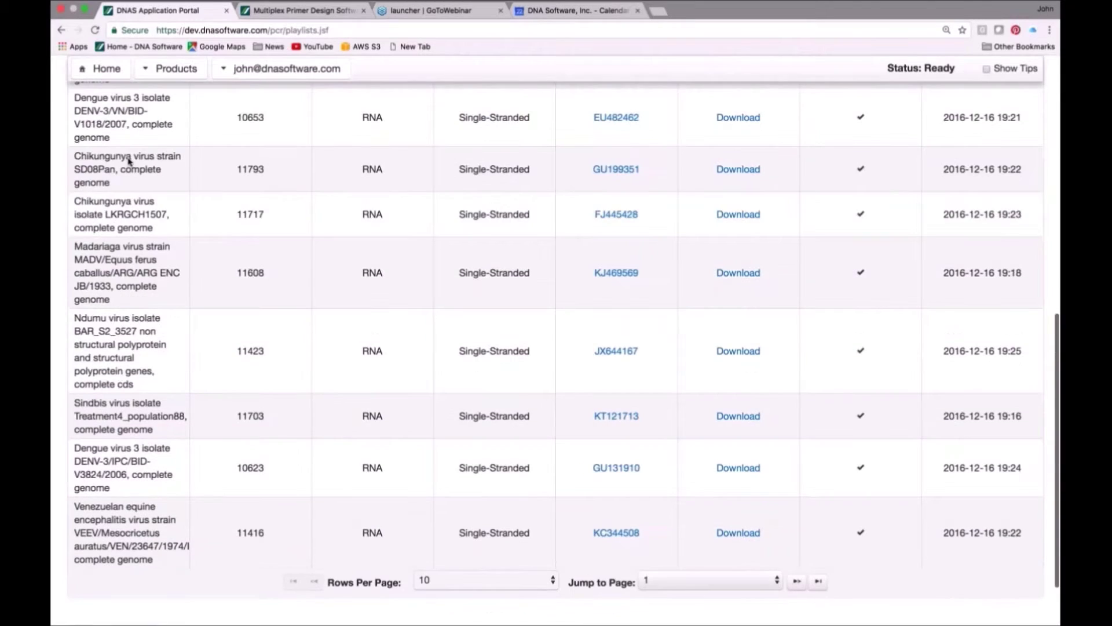
scroll(129, 161, up, 10)
click(124, 297)
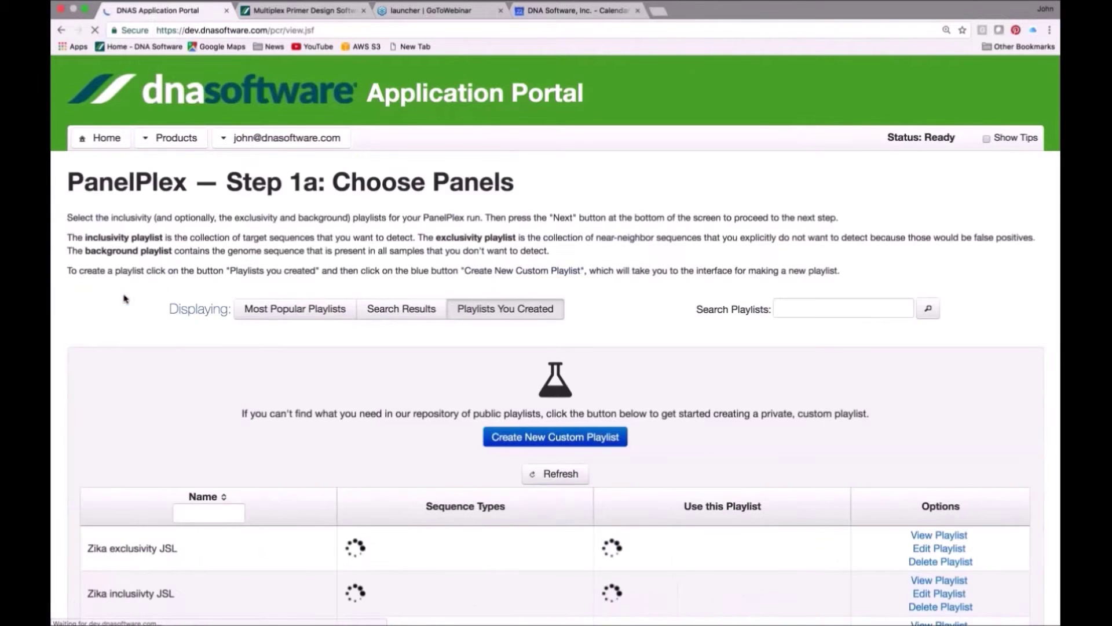
Step: Select the Zika exclusivity JSL playlist as the exclusivity playlist
scroll(295, 390, down, 2)
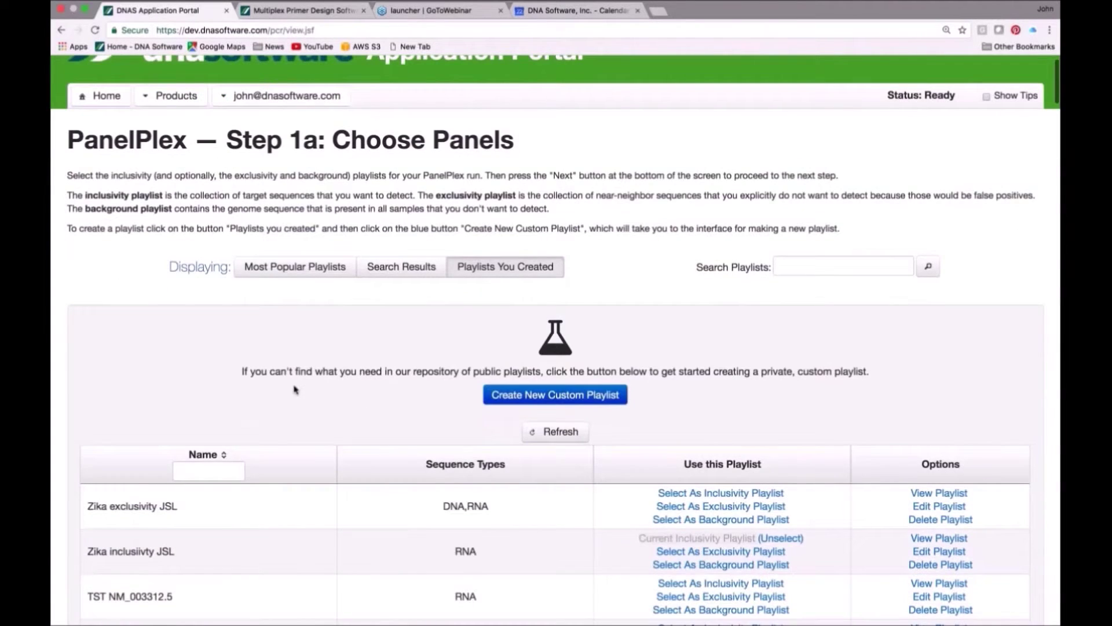
scroll(295, 389, down, 4)
click(741, 424)
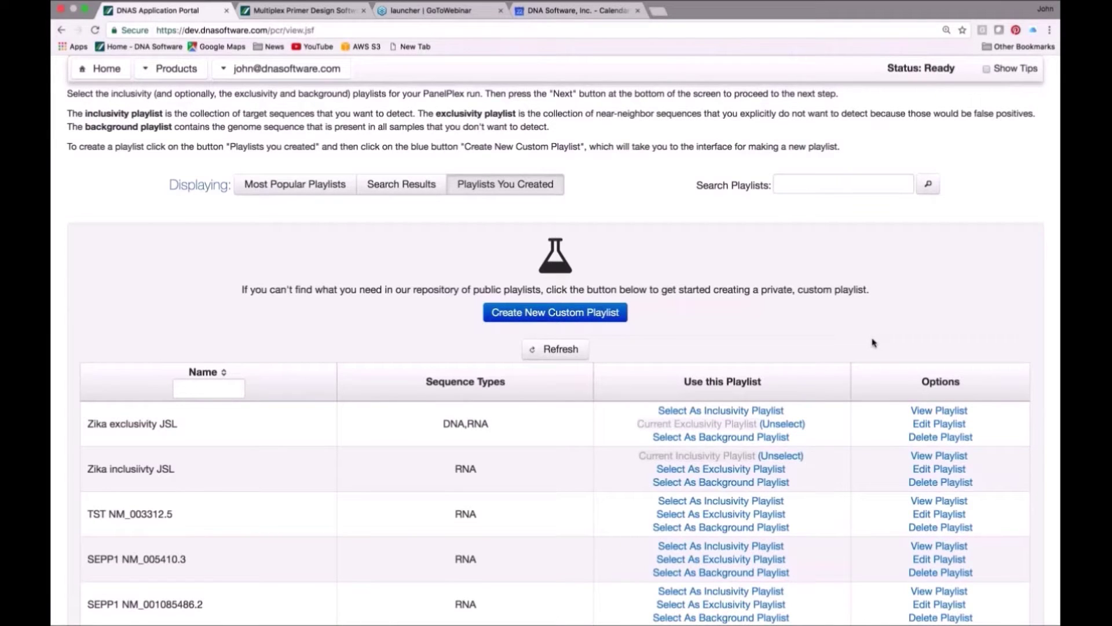
Step: Search the playlists for "Human" and select Human Genome (GRCh38 Assembly) as the background playlist
click(816, 188)
text(Hu)
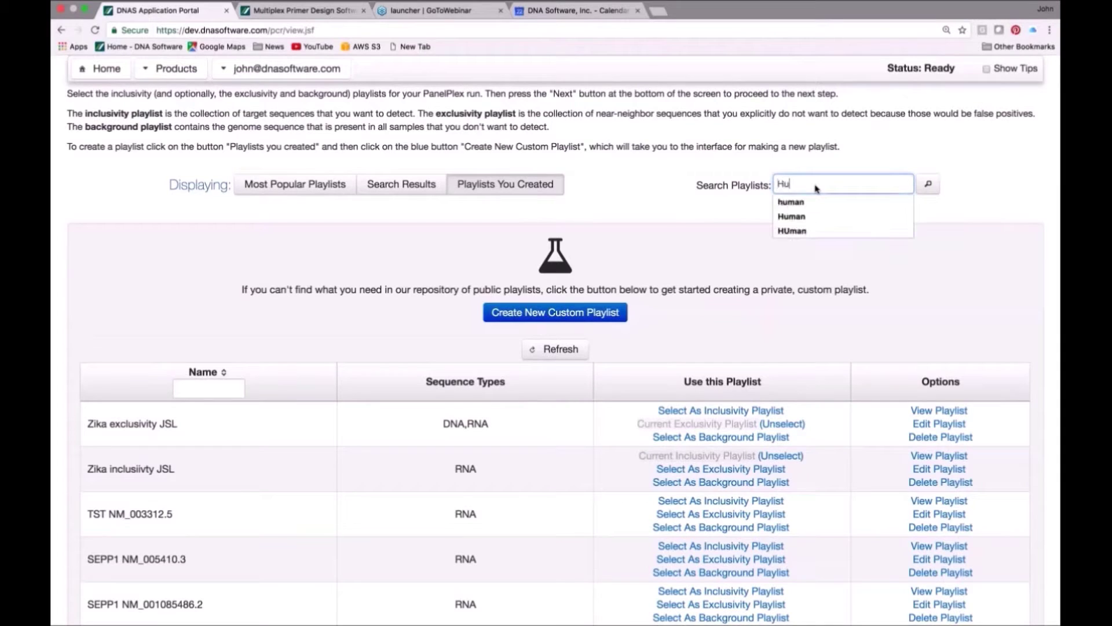
text(man)
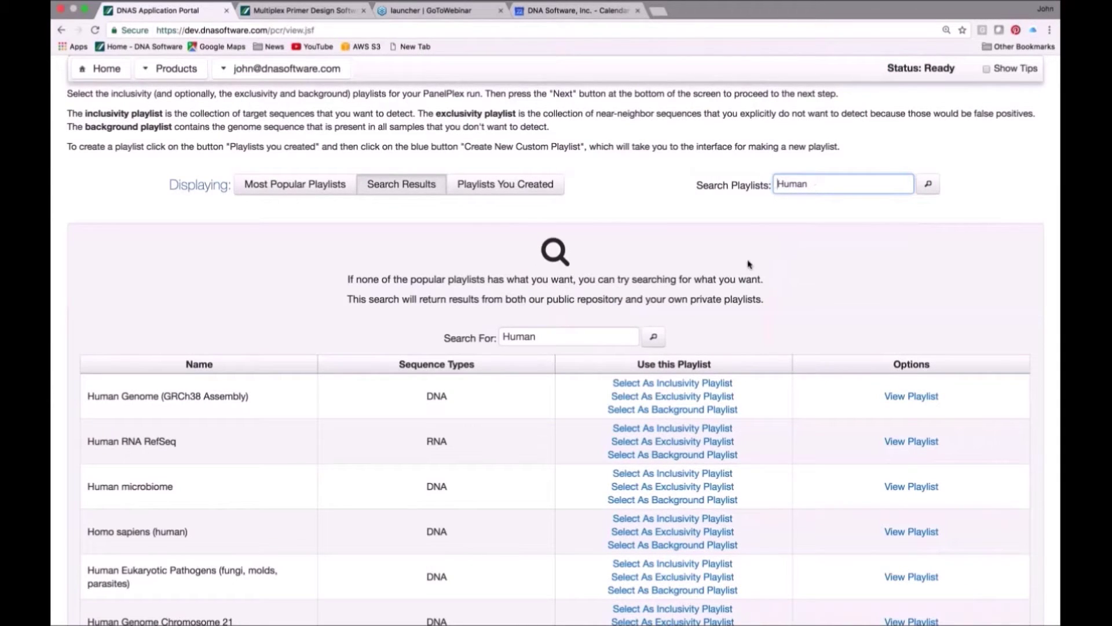
click(691, 410)
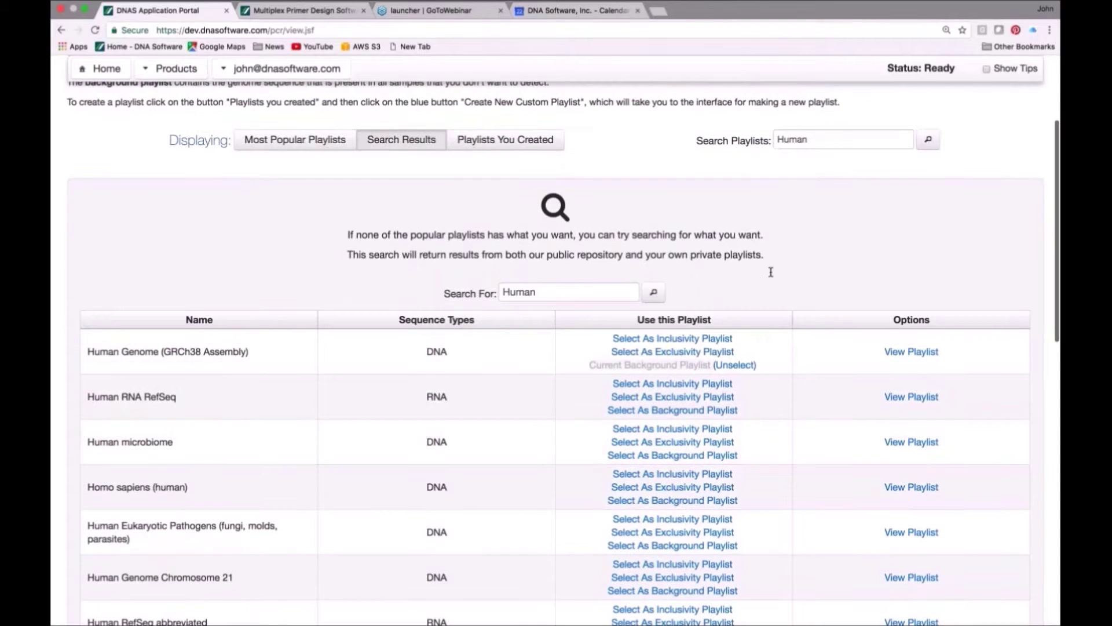
Step: Look through the human playlists and proceed from the panel selection to the keystone sequence step
scroll(770, 271, down, 5)
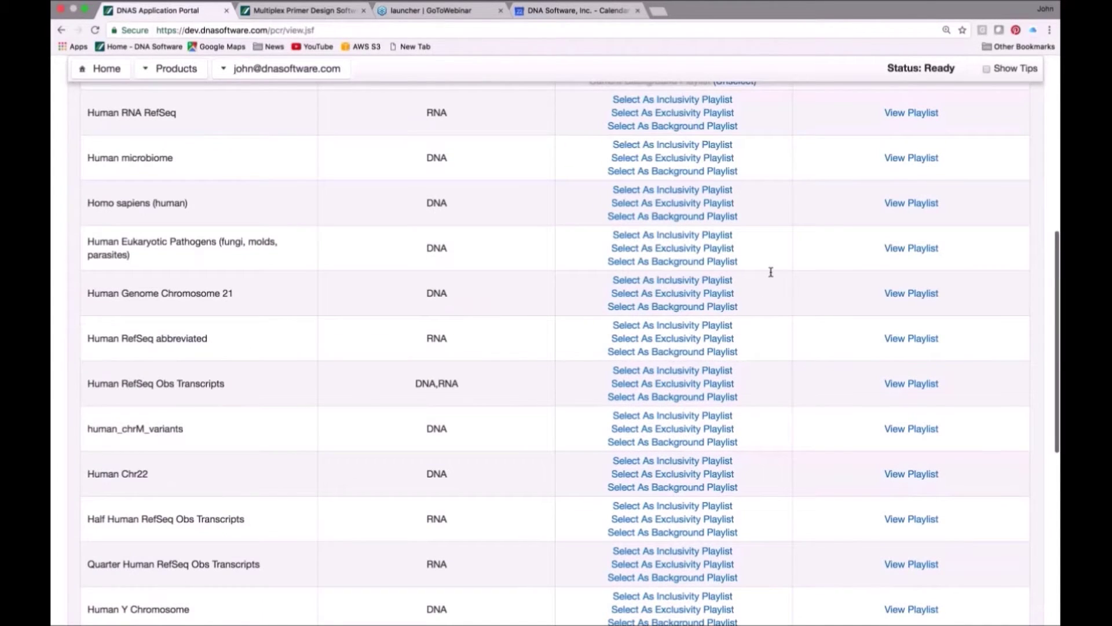
scroll(770, 272, up, 6)
scroll(818, 316, down, 1)
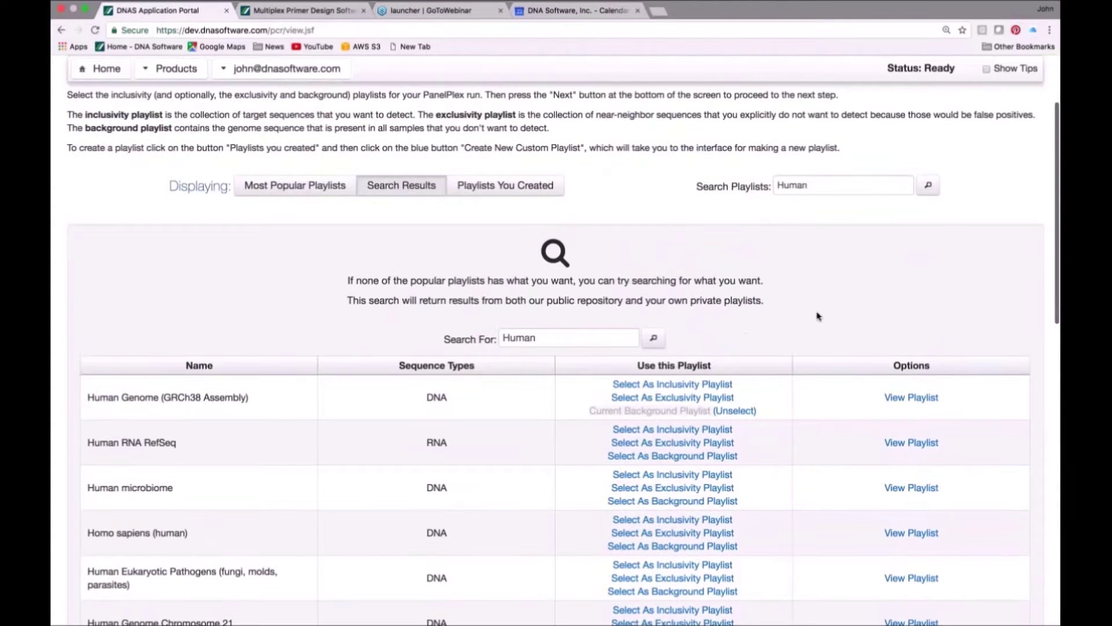
scroll(818, 315, down, 1)
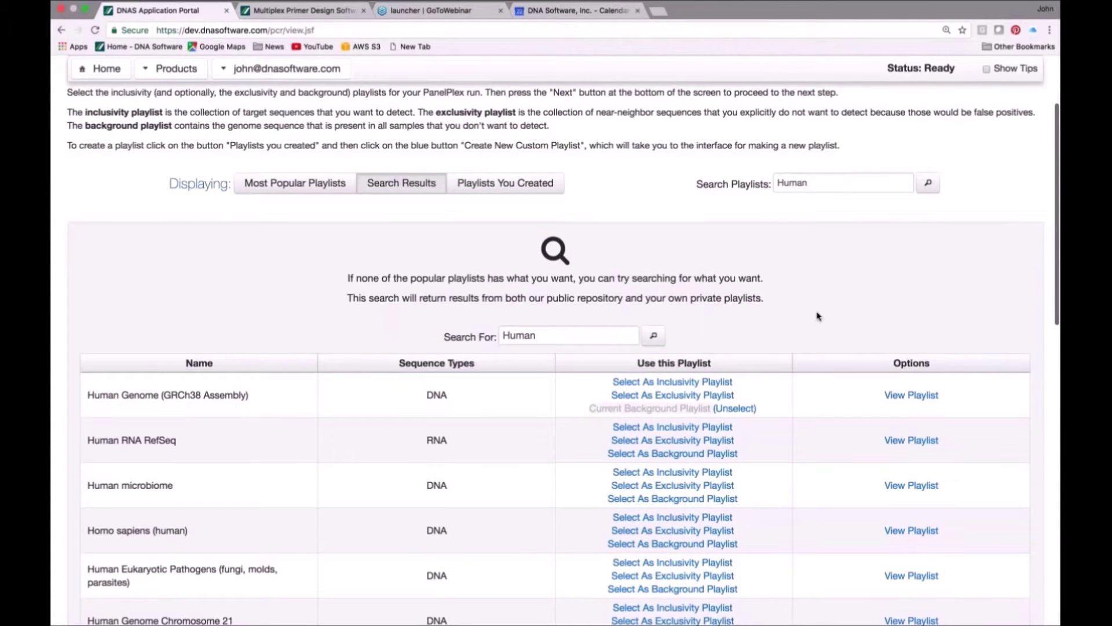
scroll(818, 316, down, 13)
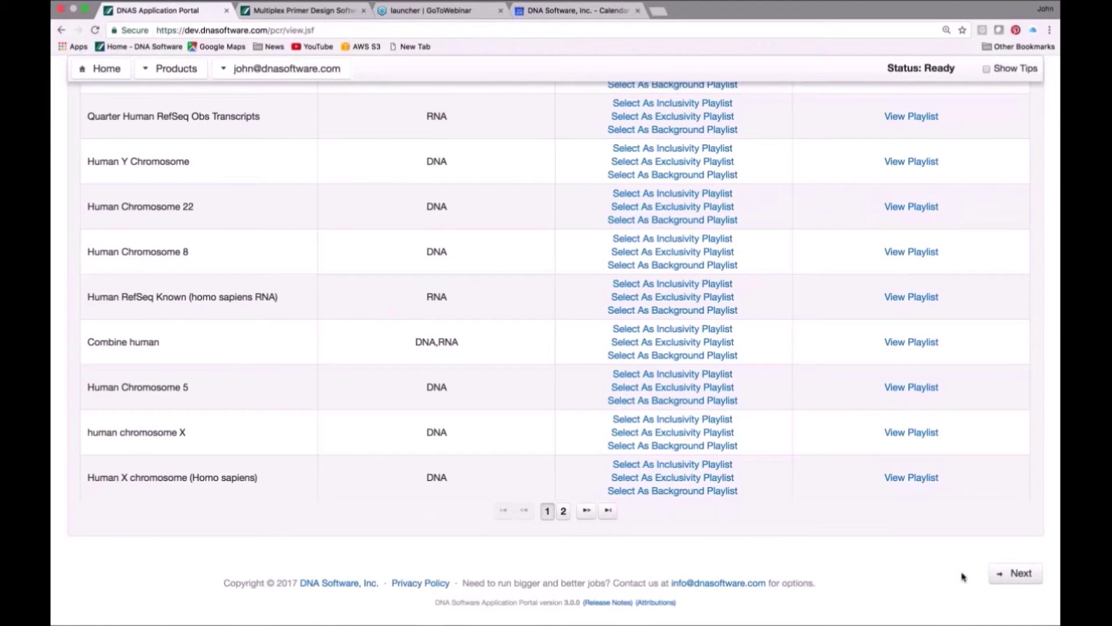
click(1021, 573)
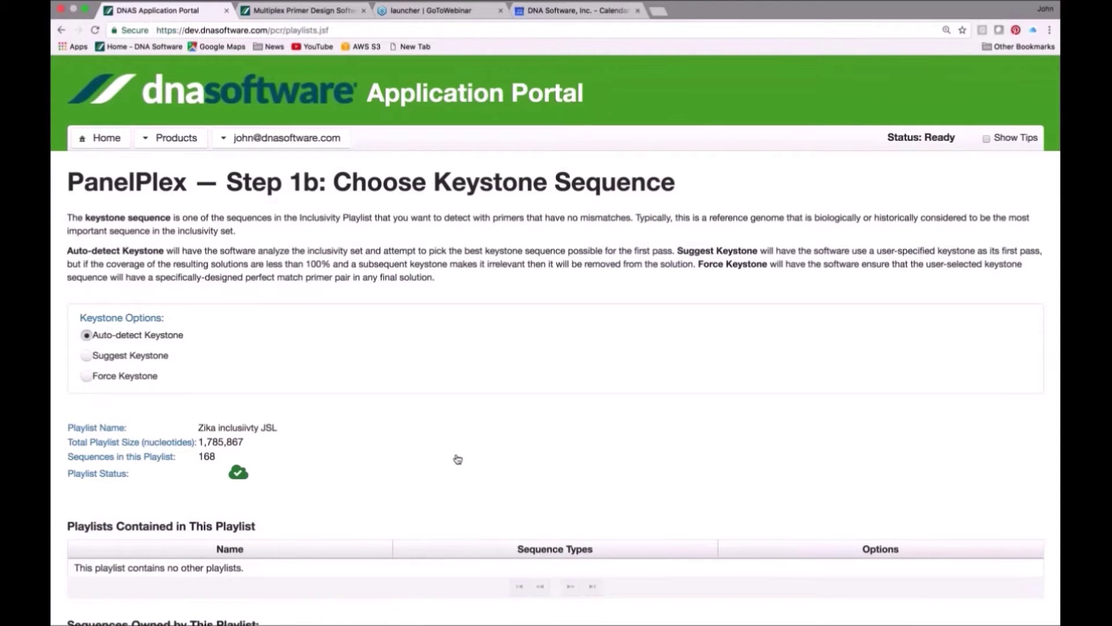
Step: Review the keystone sequence page for the Zika inclusivity playlist and set the keystone option to Suggest Keystone
scroll(458, 459, down, 1)
scroll(457, 458, down, 3)
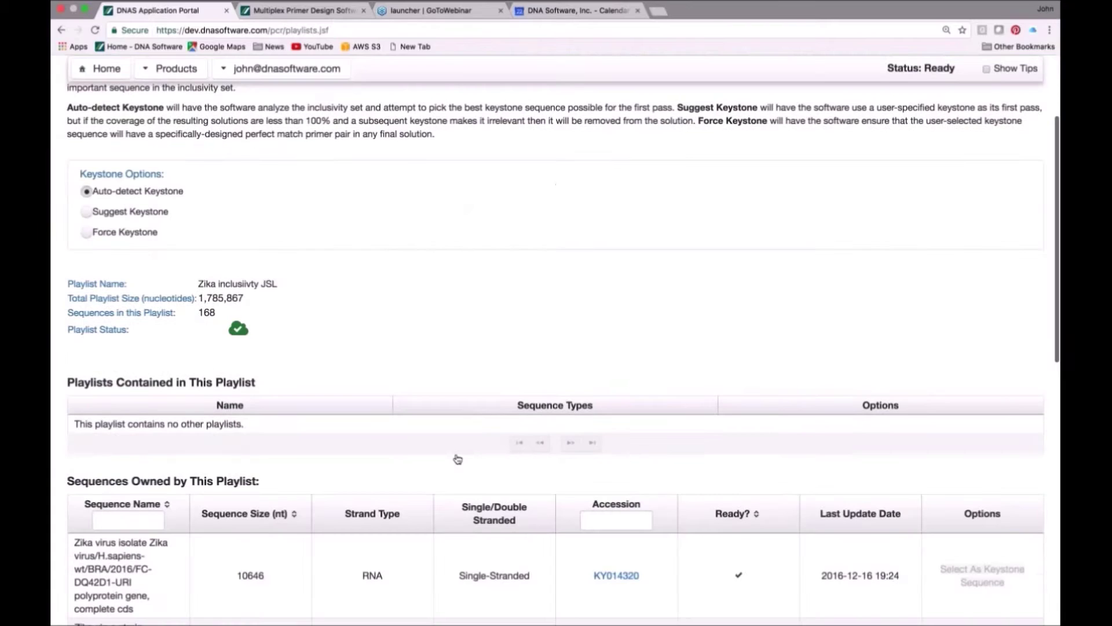
scroll(457, 458, up, 1)
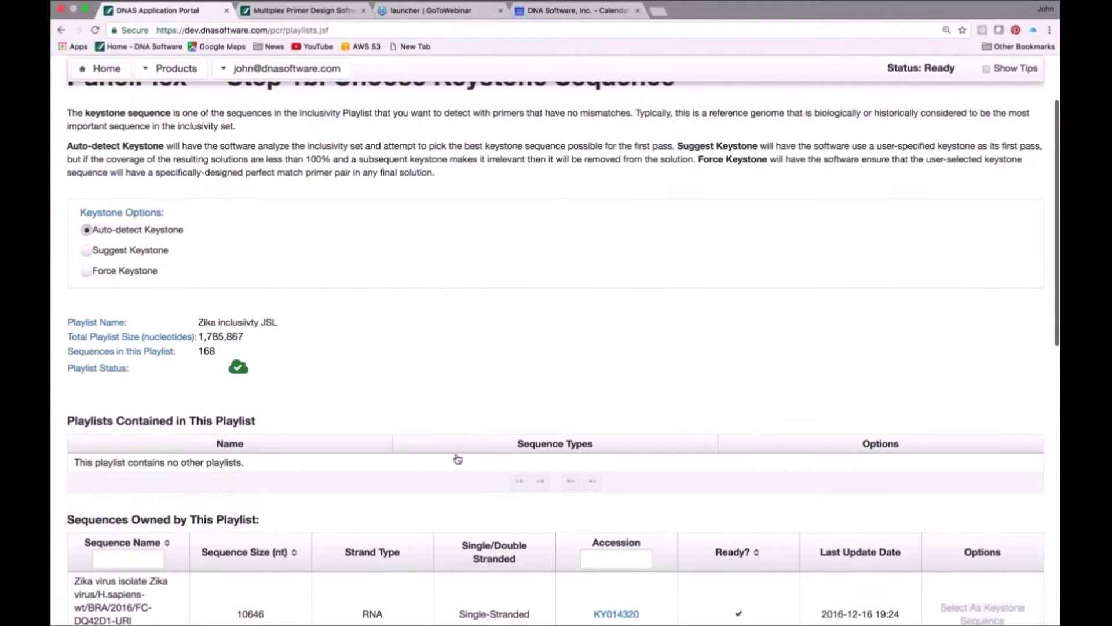
scroll(457, 459, up, 2)
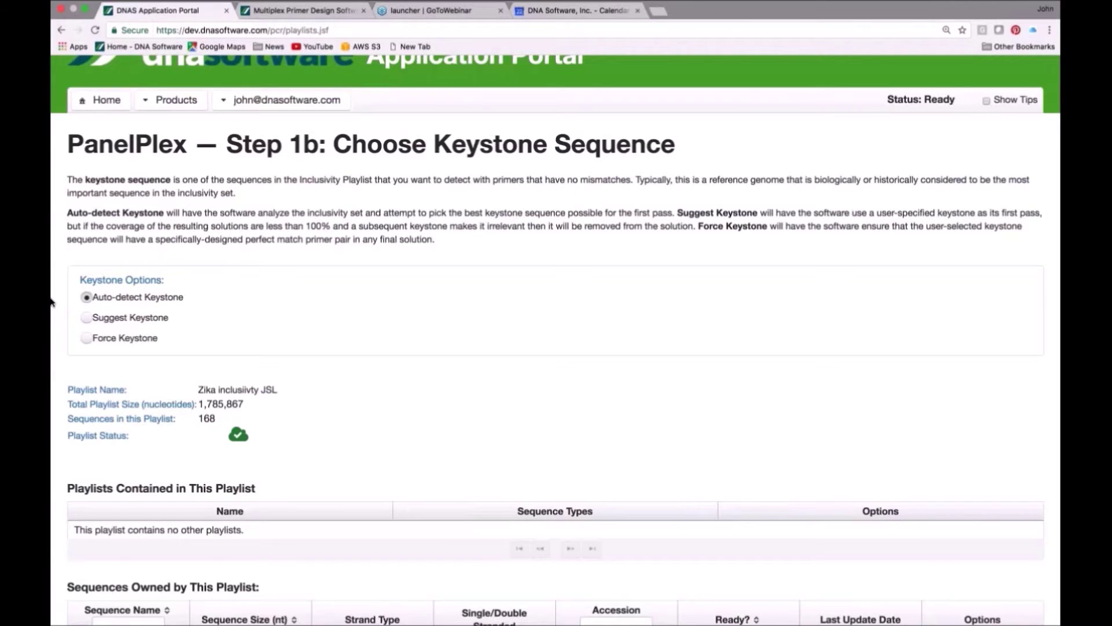
click(87, 318)
Step: Filter the playlist's sequences by accession KX842449, select that sequence as the keystone, and proceed to the target details
scroll(208, 256, down, 1)
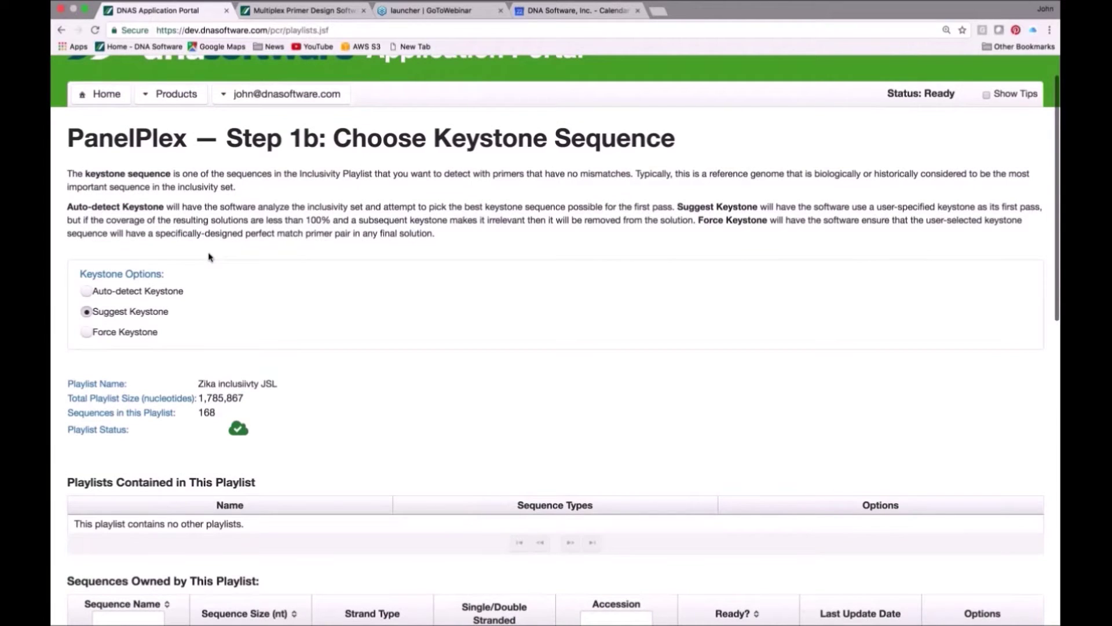
scroll(208, 257, down, 2)
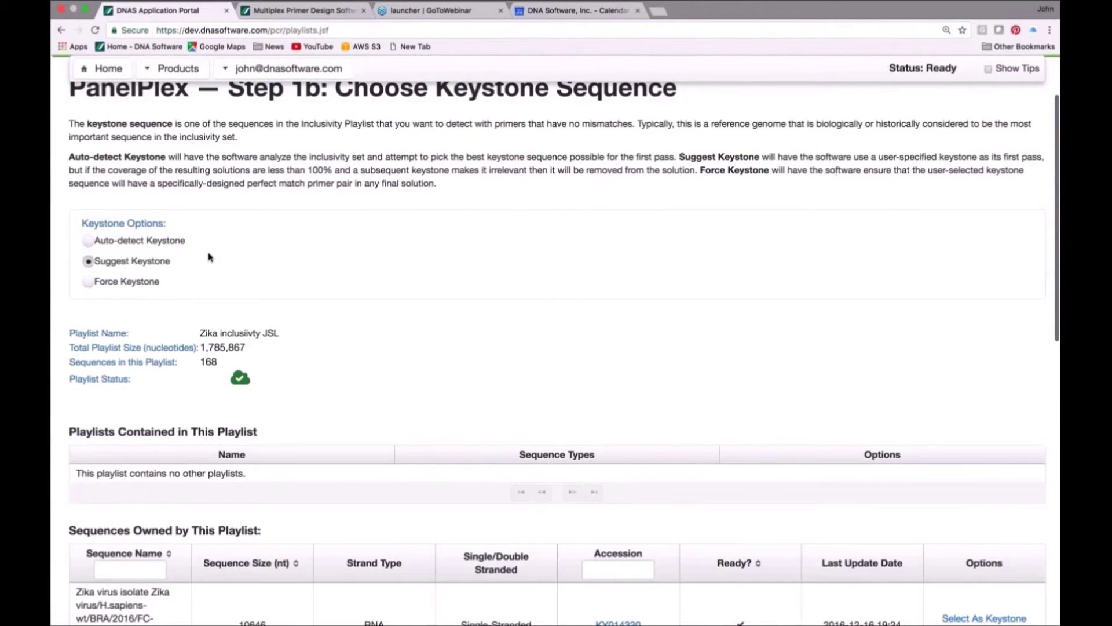
scroll(209, 257, down, 4)
click(630, 466)
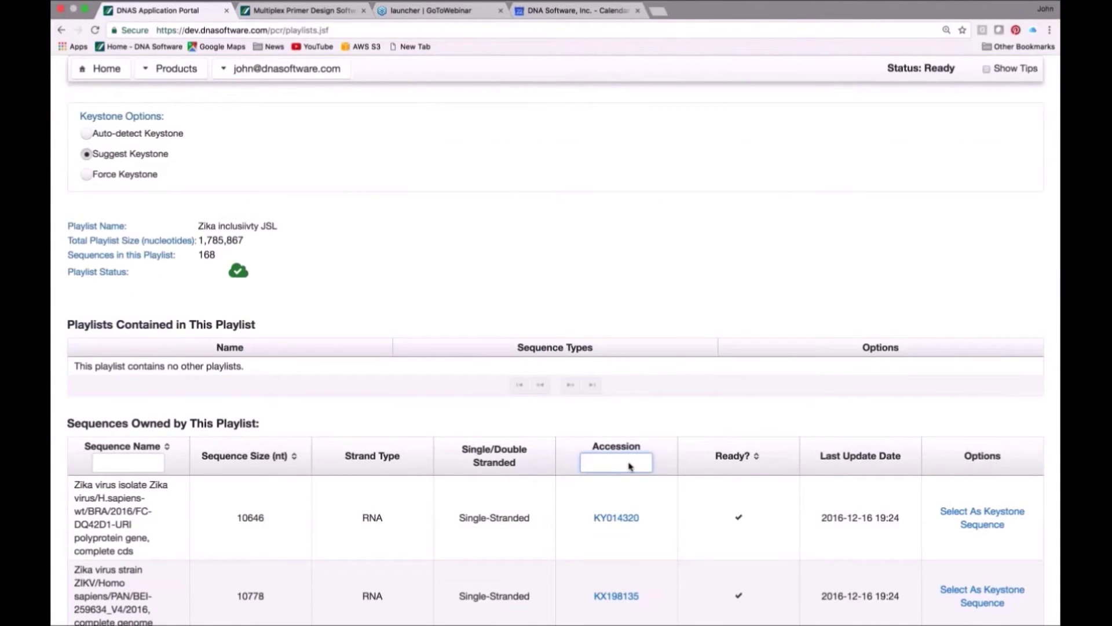
text(KX842449)
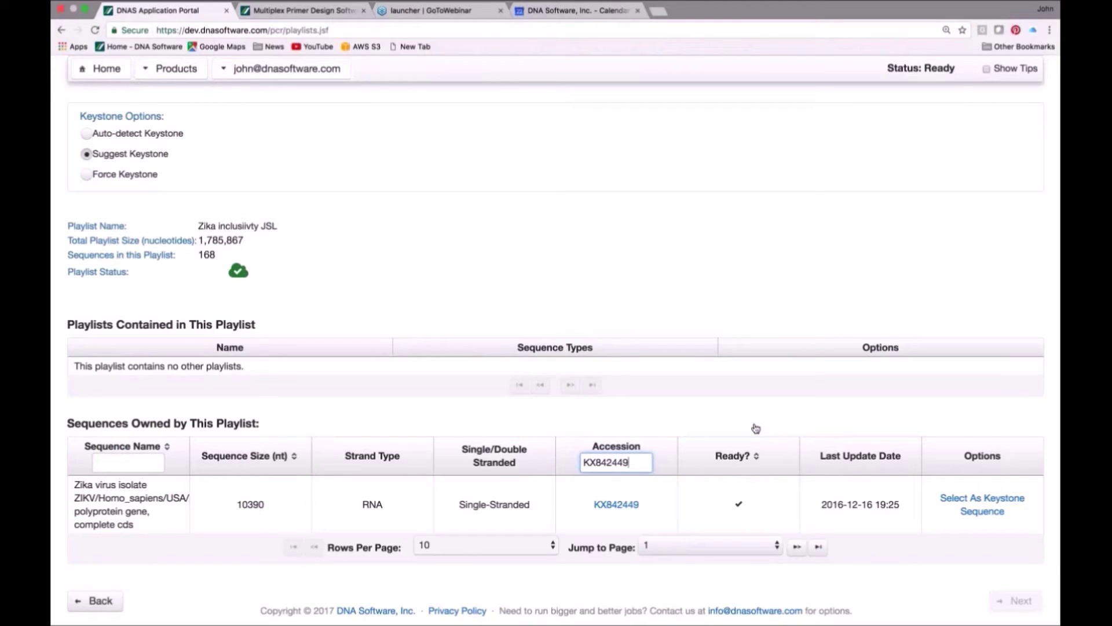
scroll(756, 428, down, 1)
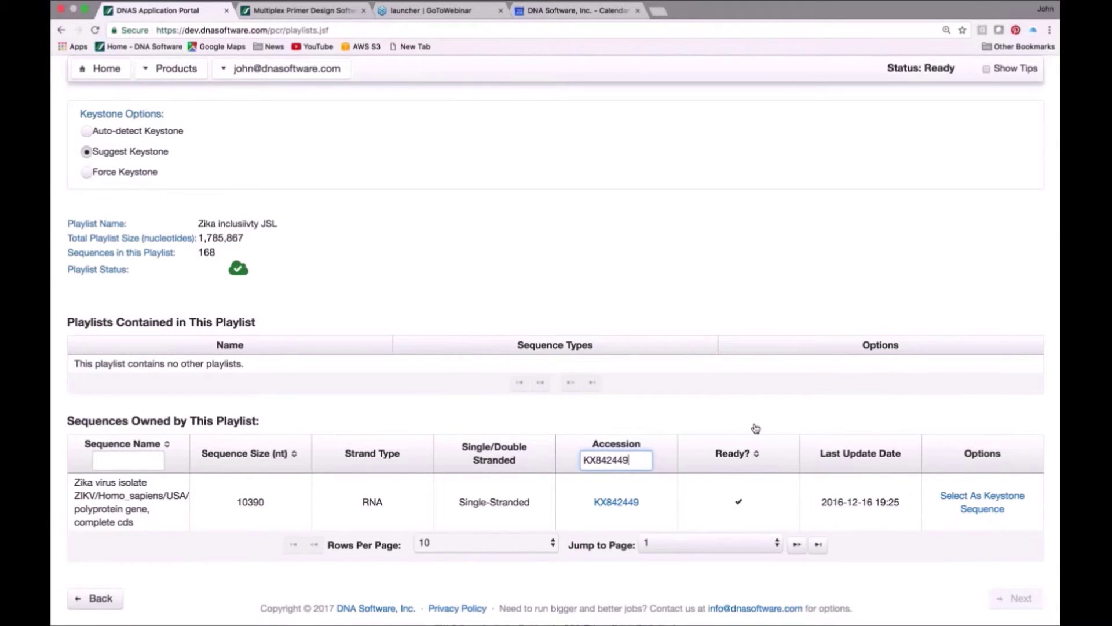
scroll(756, 428, down, 2)
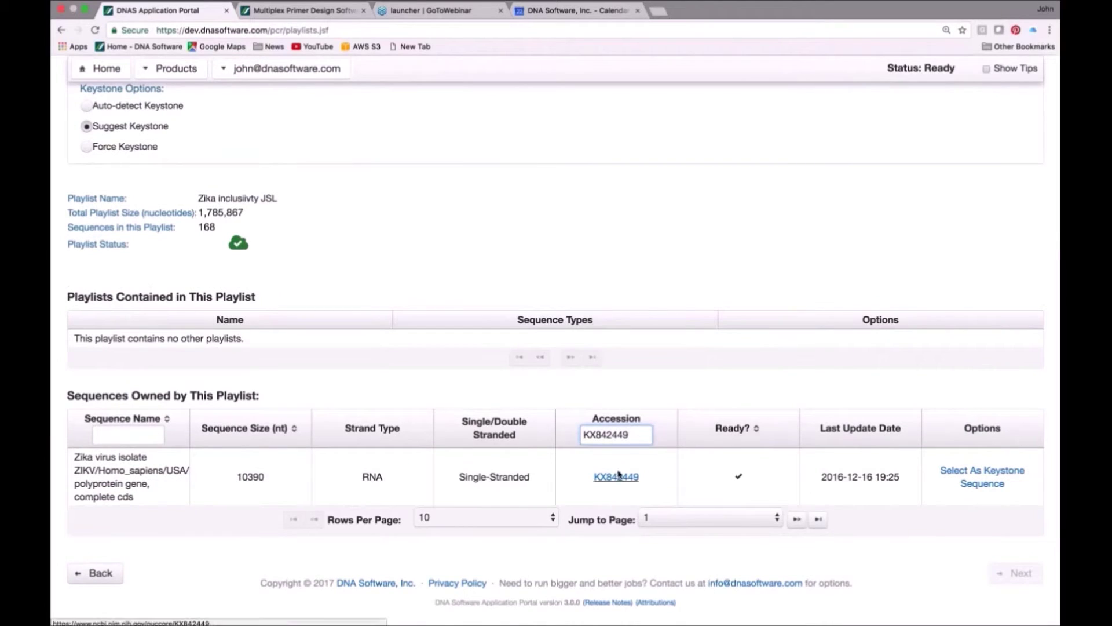
click(983, 476)
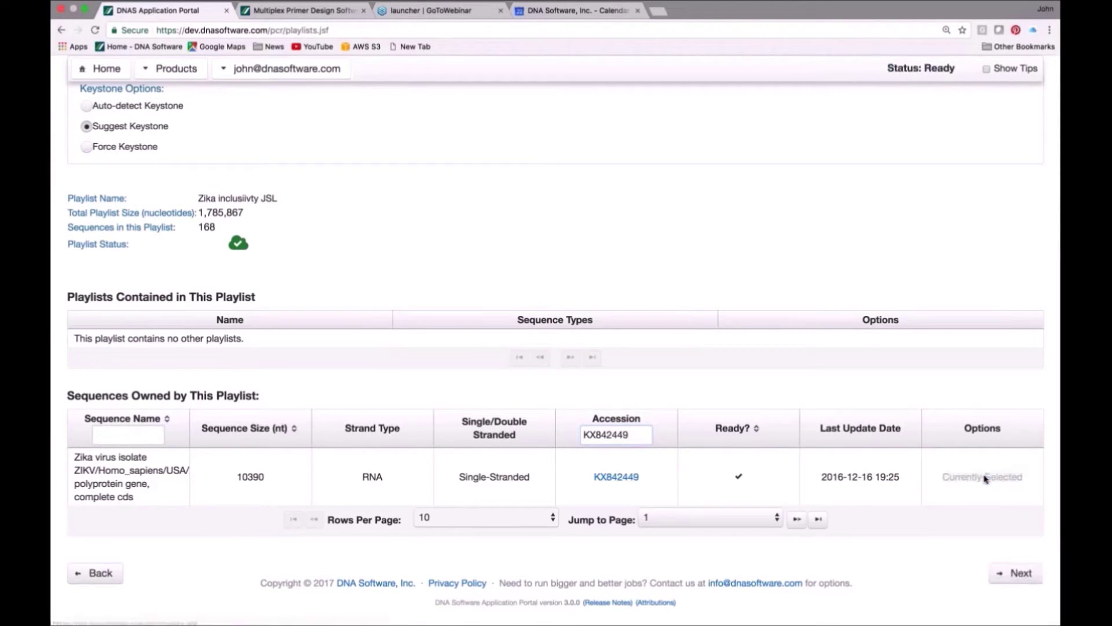
click(1020, 573)
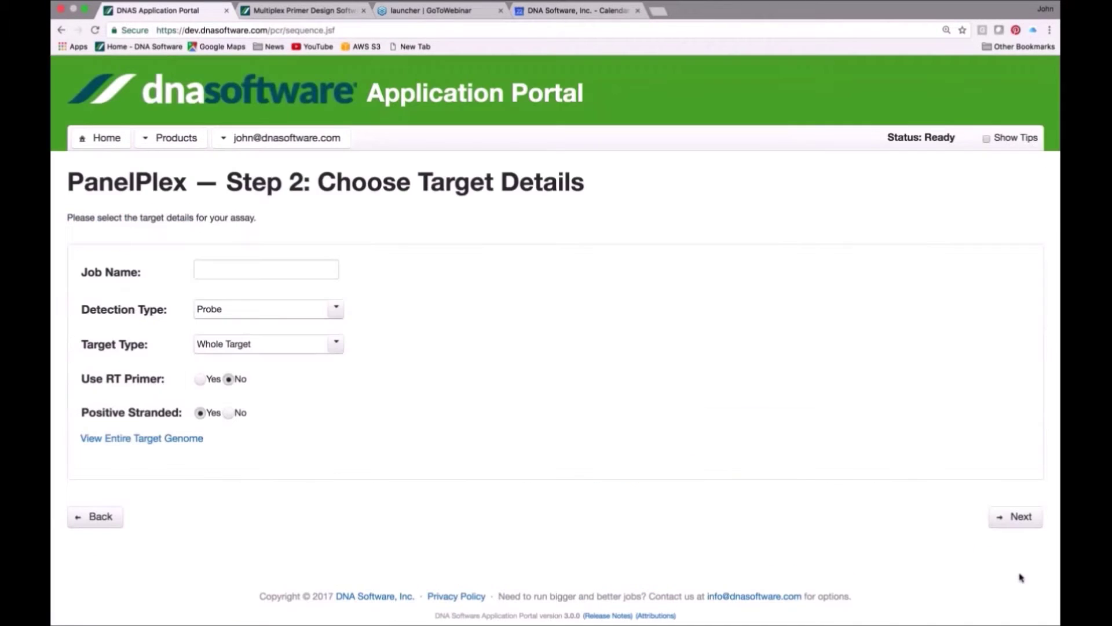
Step: Name the job "ZIka demo 2" and choose Probe as the detection type
click(284, 272)
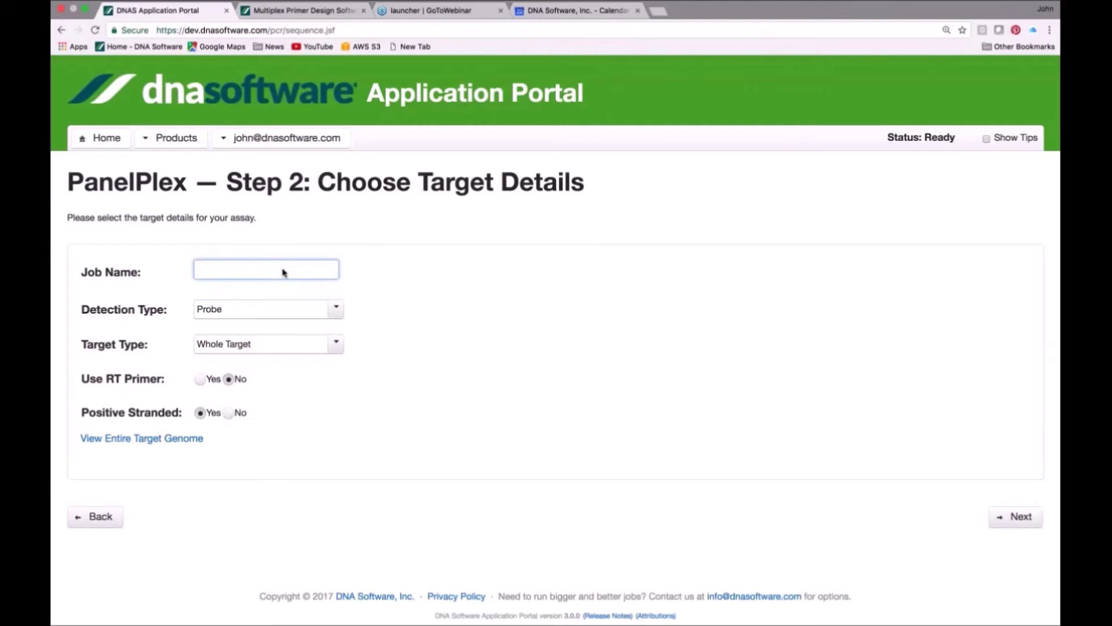
text(ZIka )
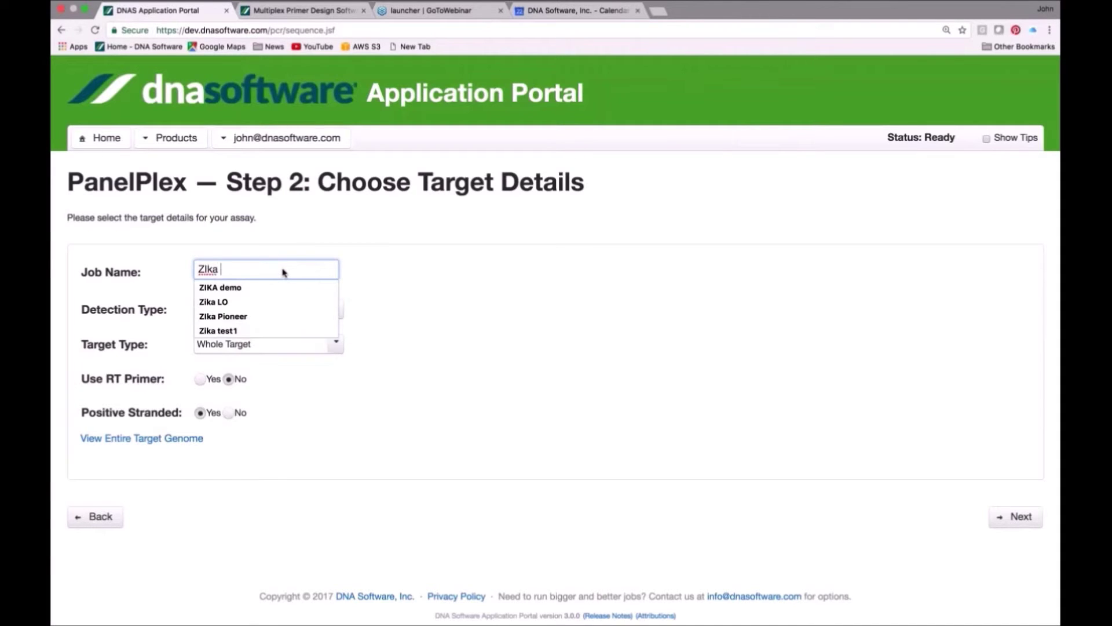
text(demo 2)
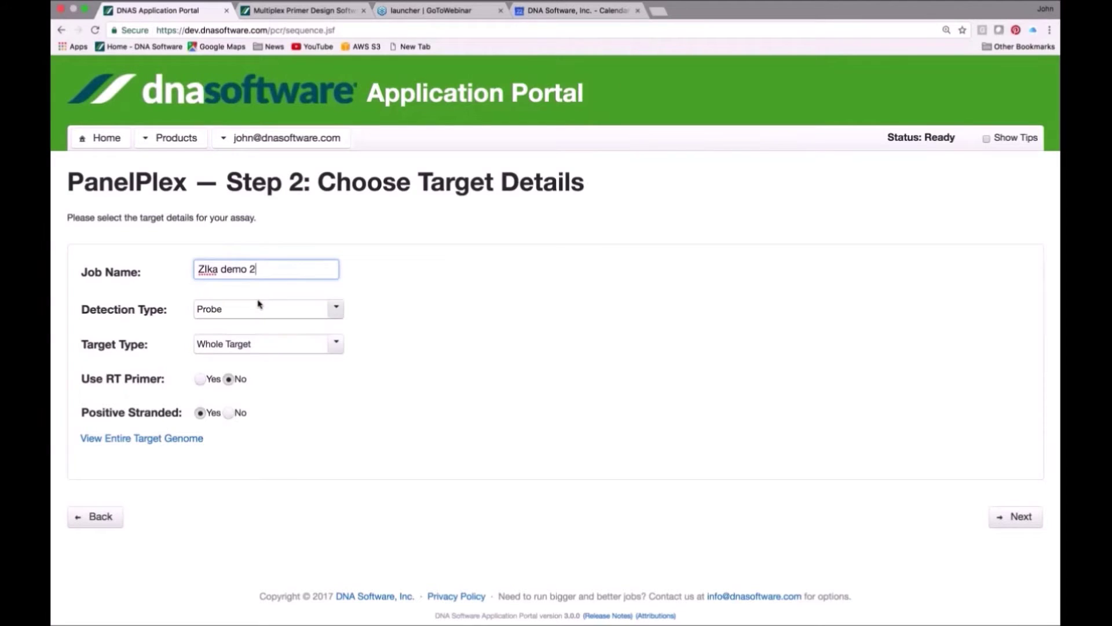
click(337, 311)
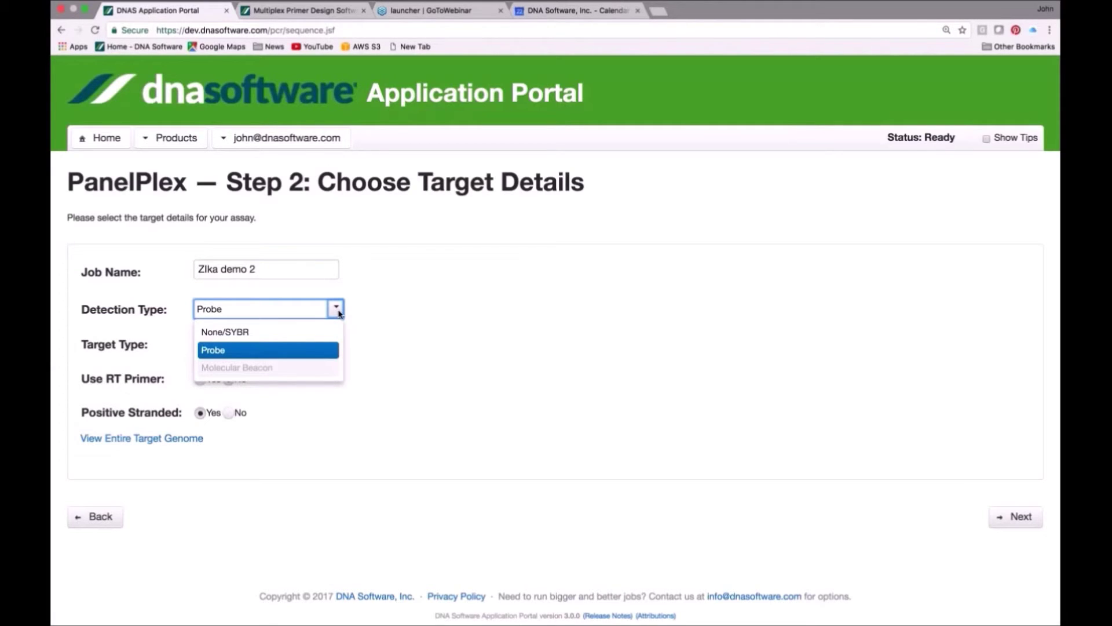
click(318, 354)
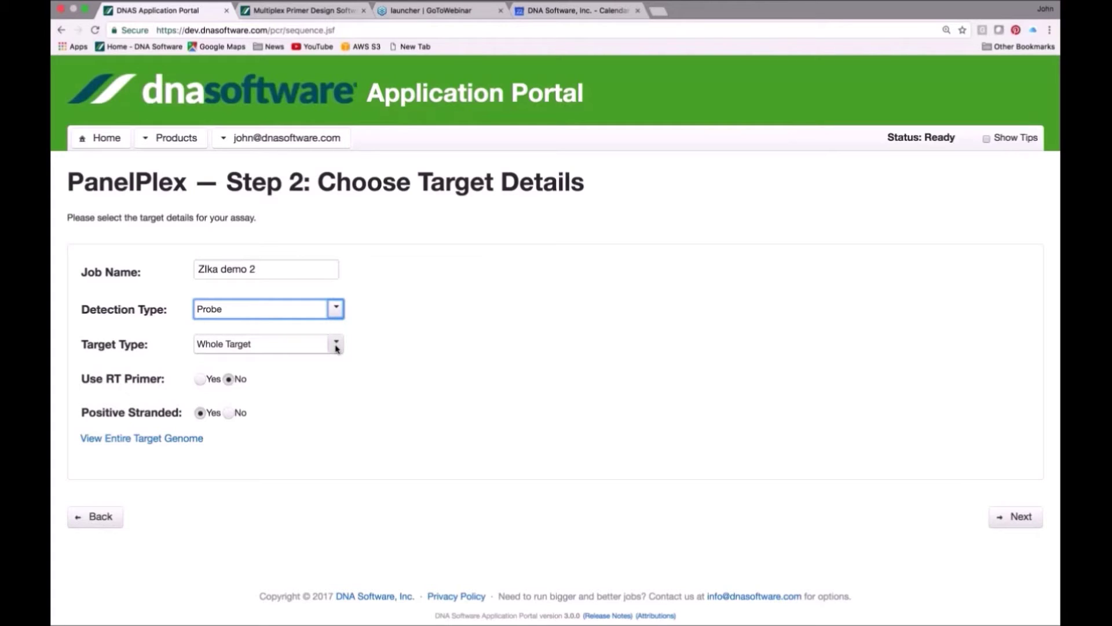
Step: Set the target type to Design Range from 1500 to 2500 and proceed to the hybridization conditions
click(336, 344)
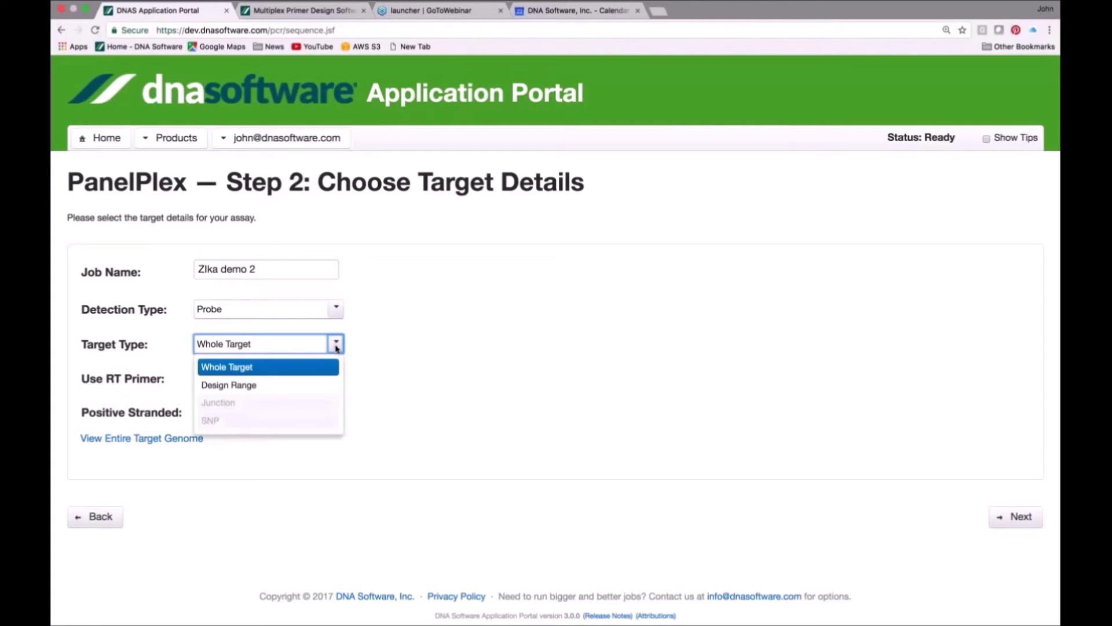
click(315, 384)
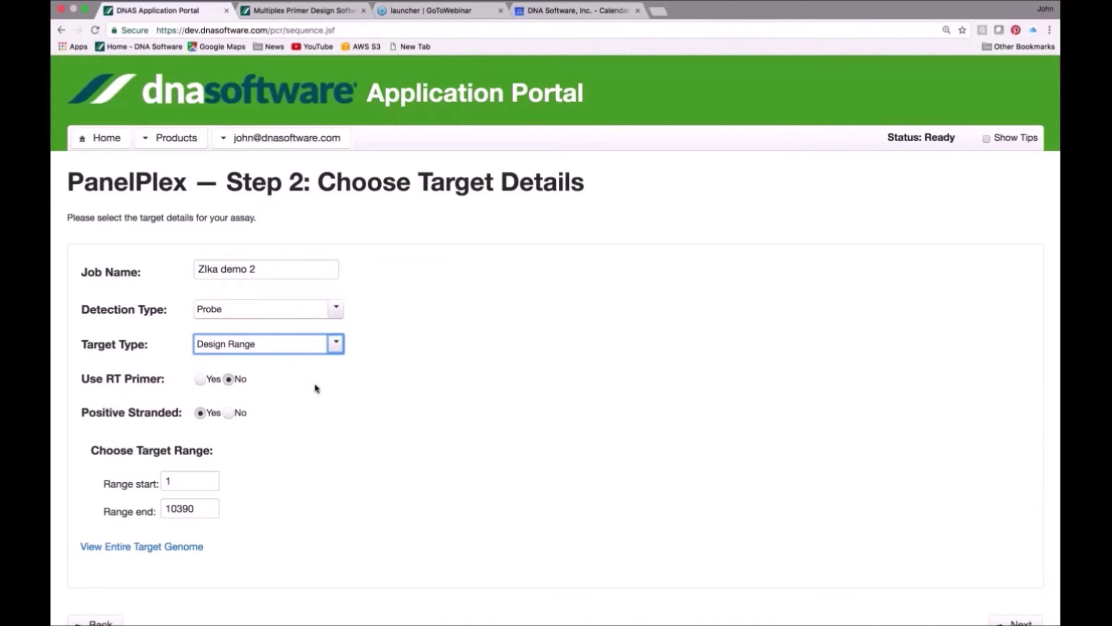
click(180, 484)
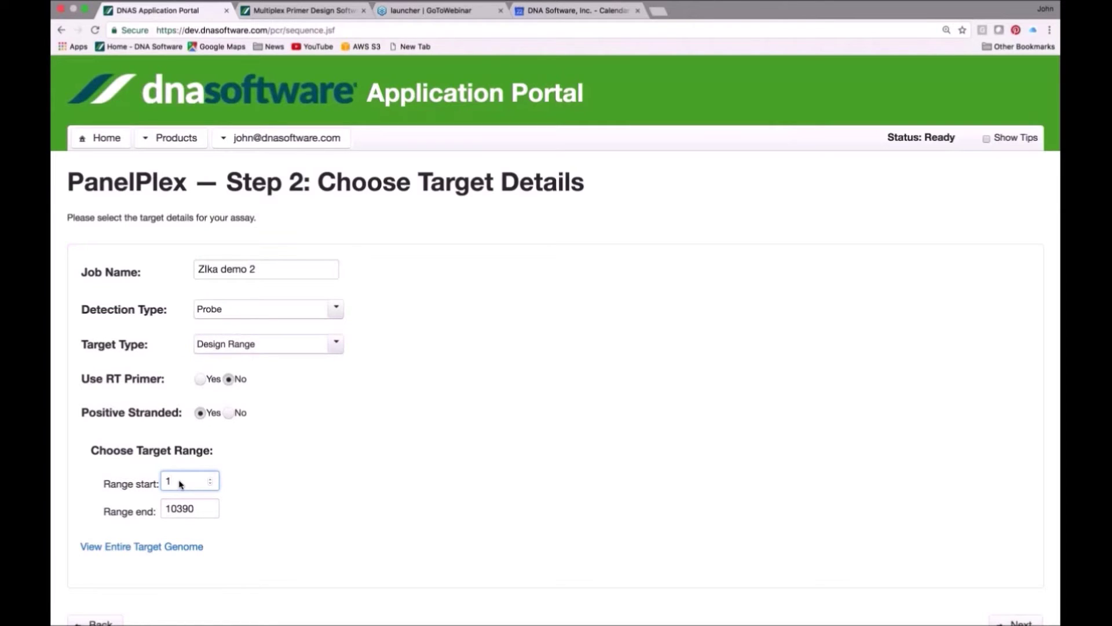
text(500)
drag(193, 509, 152, 509)
text(2500)
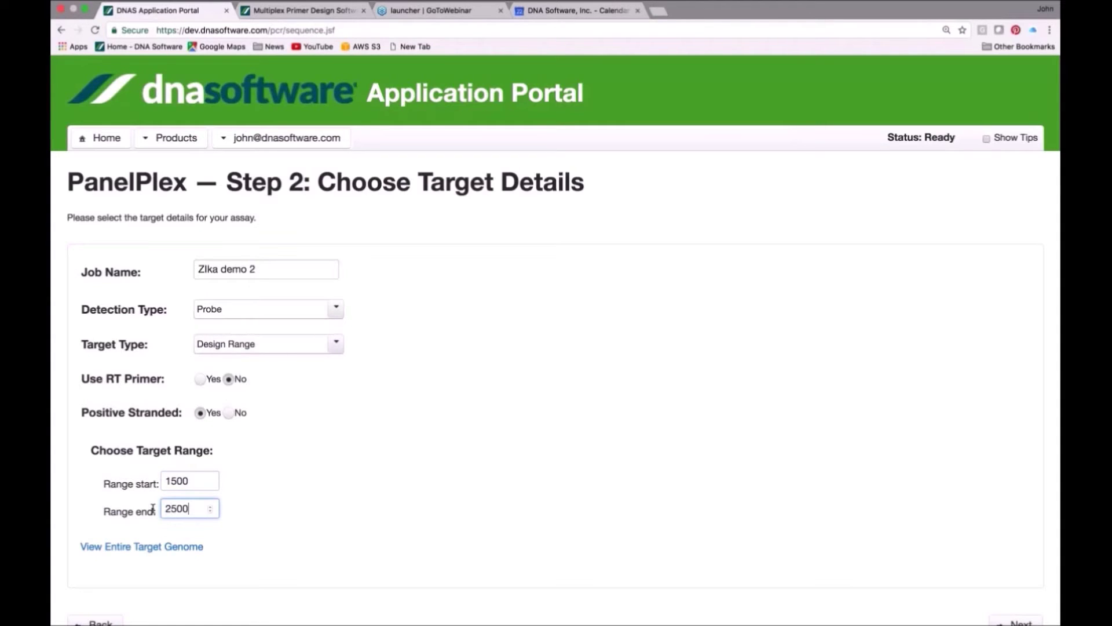
click(236, 470)
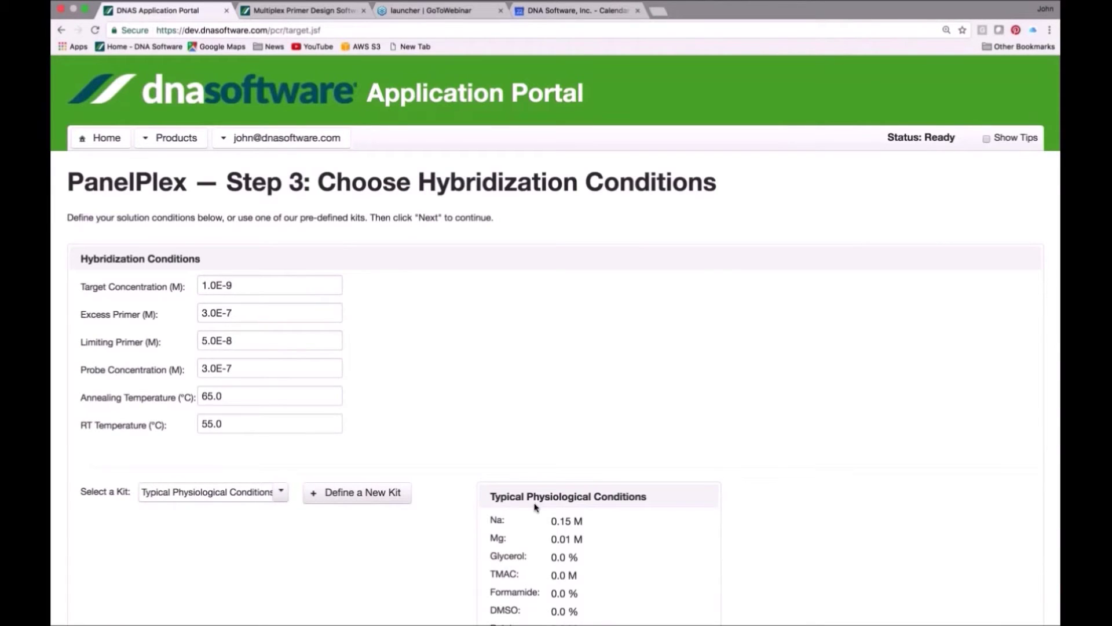
Step: Select the Zika 50 kit for the hybridization conditions and proceed to the probe modifications
click(283, 492)
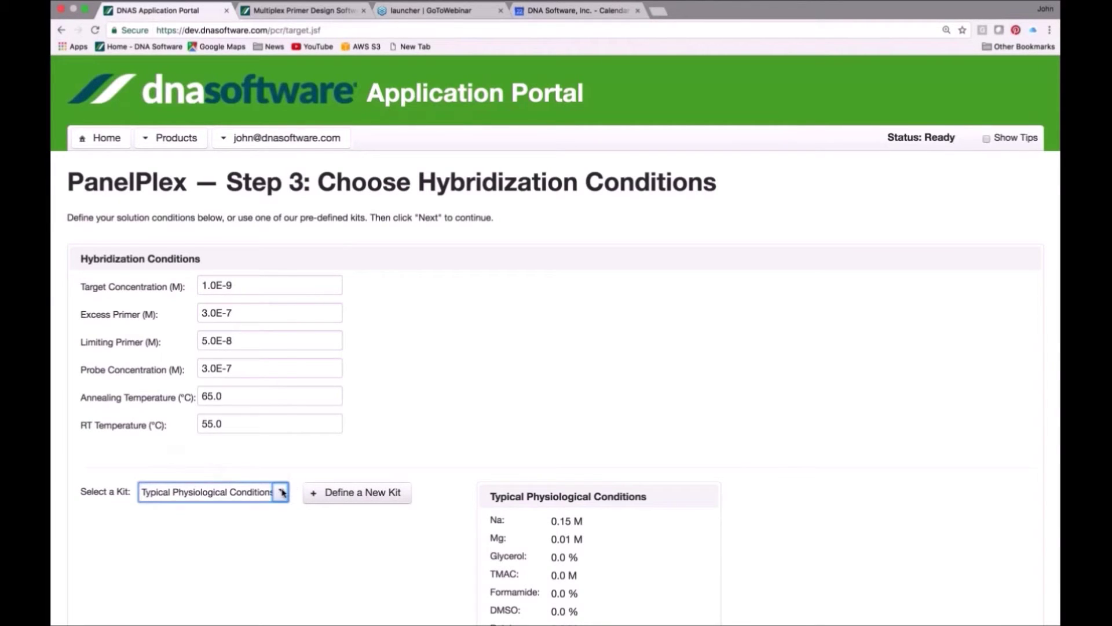
scroll(244, 440, down, 4)
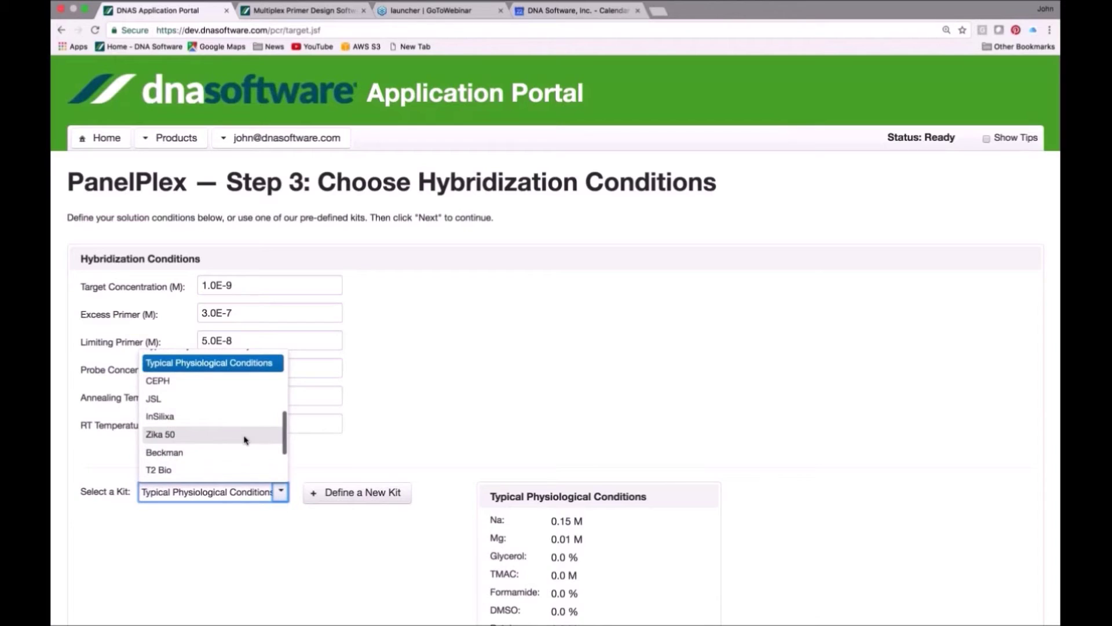
click(244, 440)
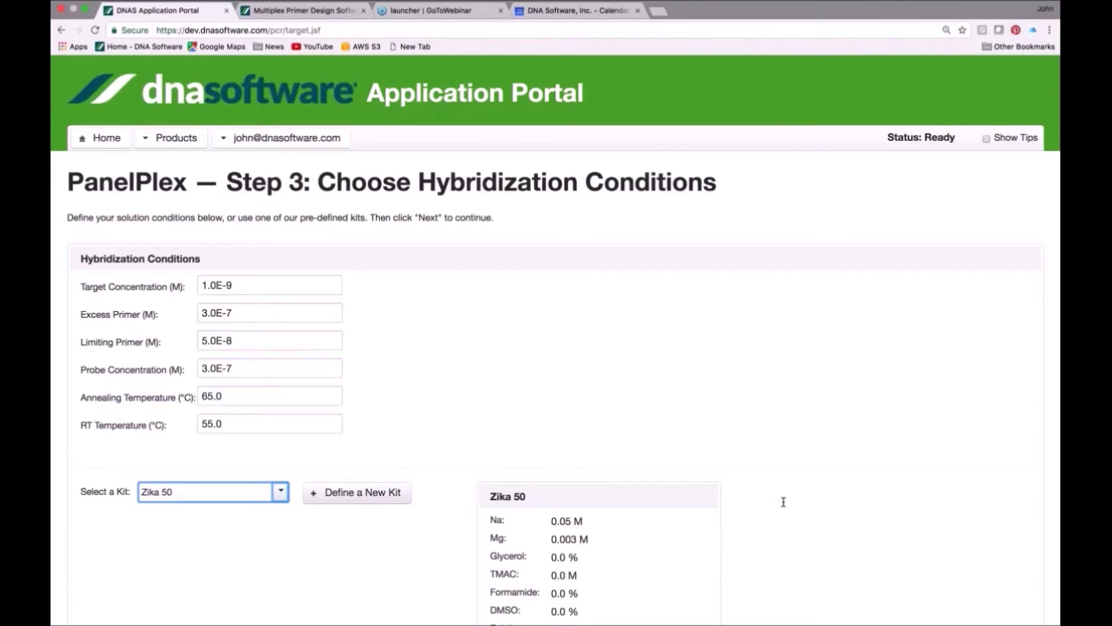
scroll(783, 501, down, 1)
scroll(783, 502, down, 5)
click(1019, 572)
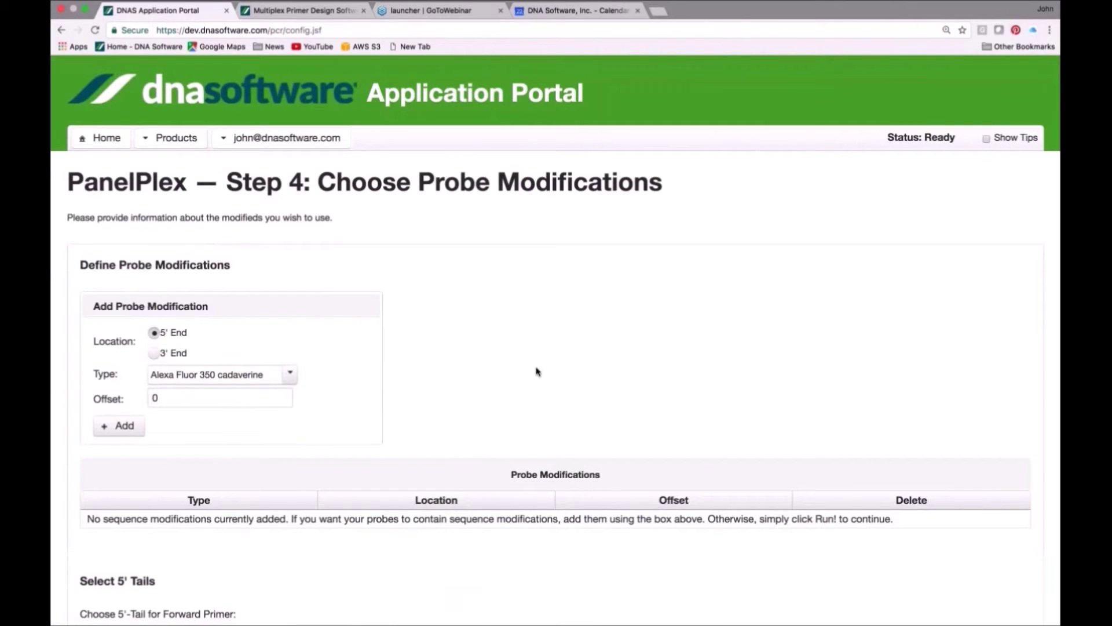
Step: Add probe modifications with offset 0: FAM (Fluorescein Amidite) at the 5' end and BHQ-1 (Black Hole Quencher 1) at the 3' end
click(290, 375)
scroll(240, 456, down, 10)
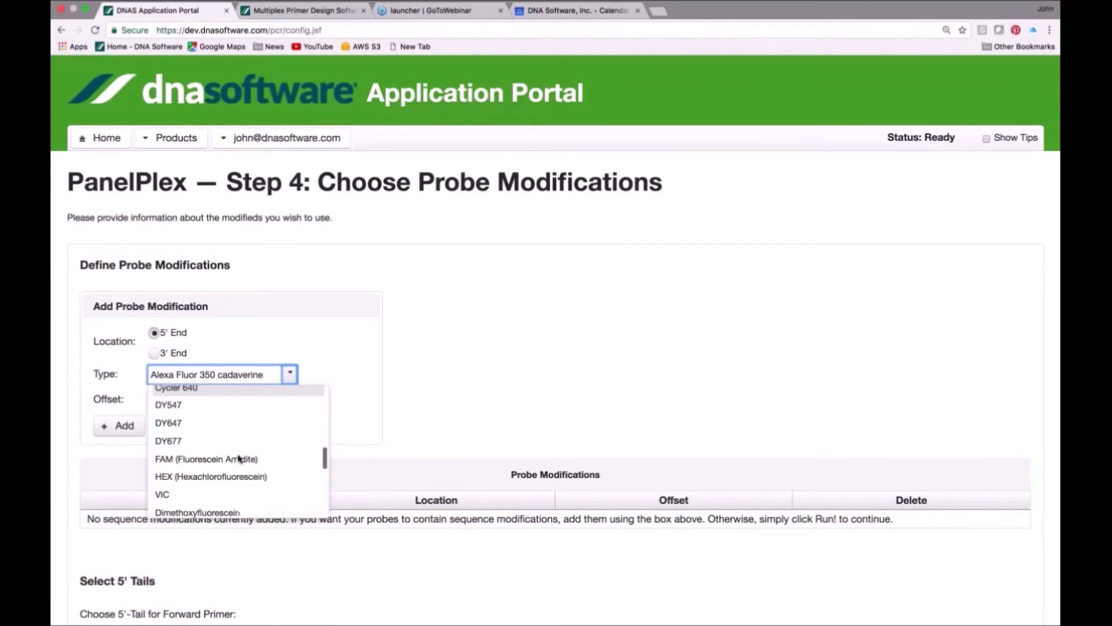
click(244, 443)
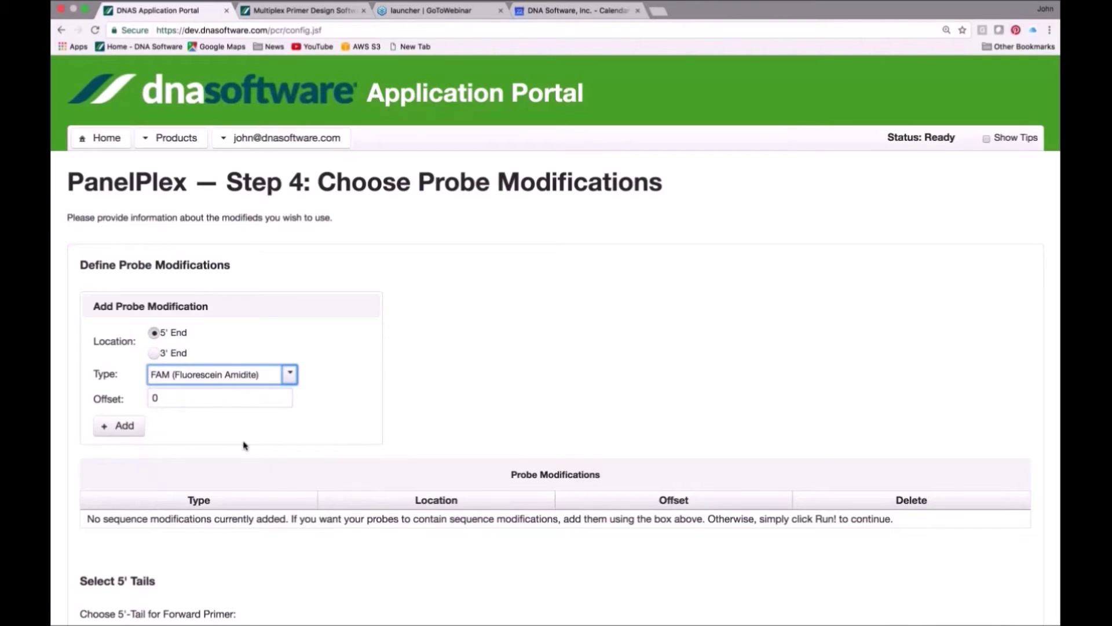
click(134, 426)
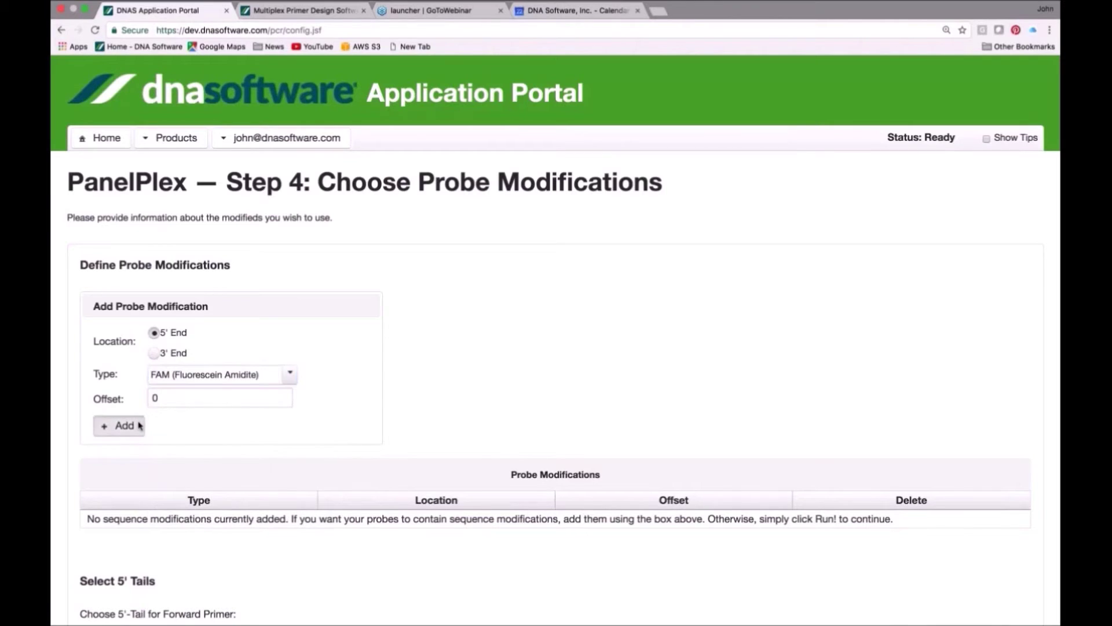
click(154, 354)
click(129, 426)
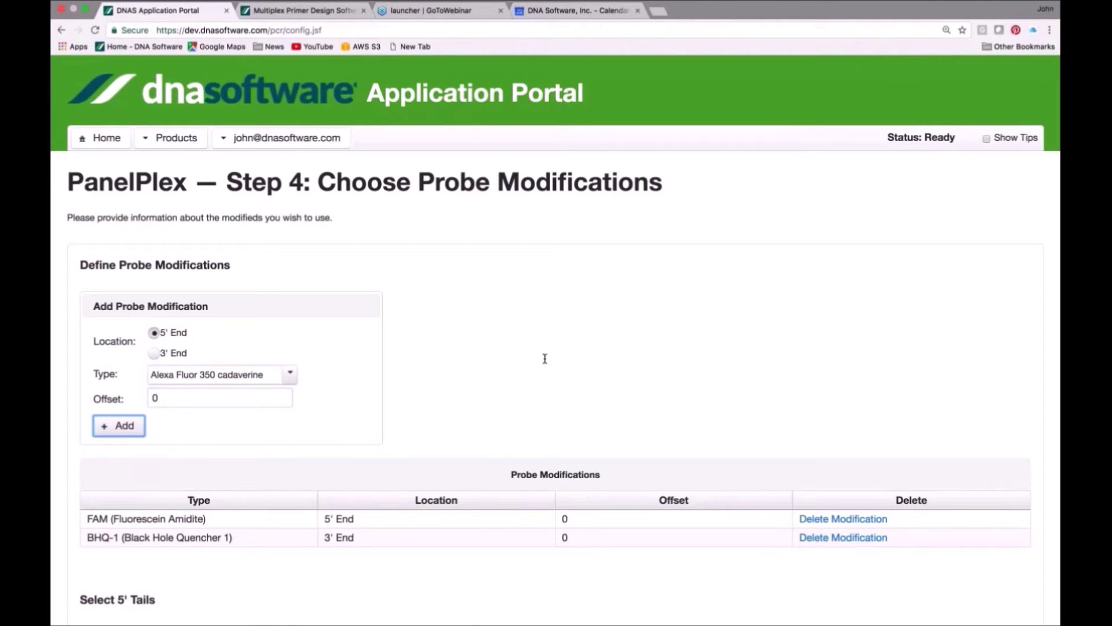
Step: Leave the 5' tails empty and run the PanelPlex job
scroll(545, 358, down, 1)
scroll(545, 359, down, 5)
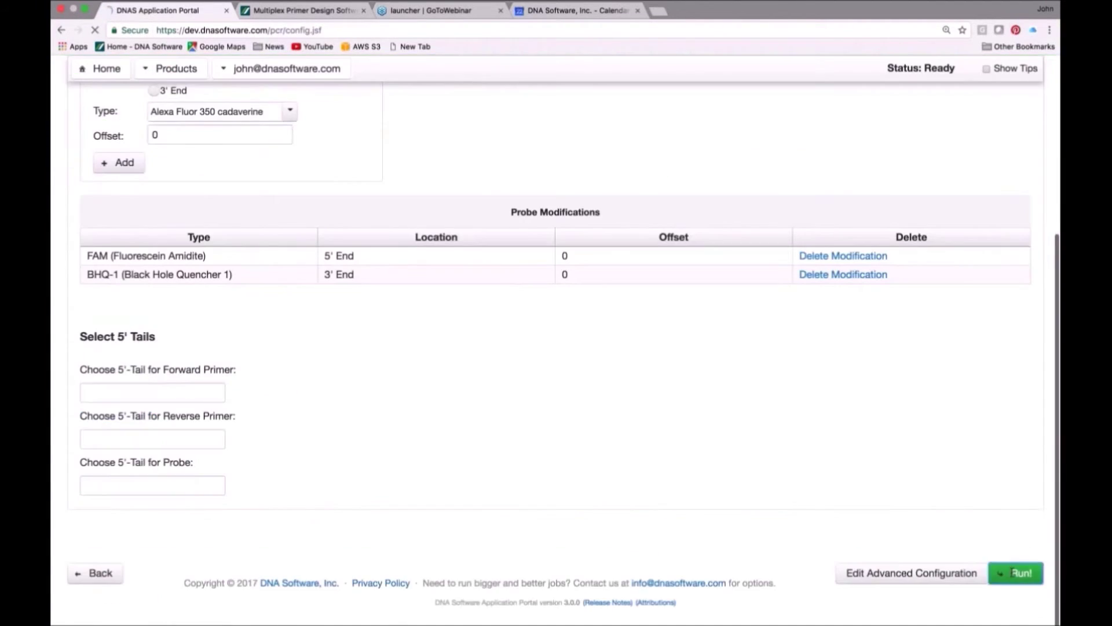
click(1011, 572)
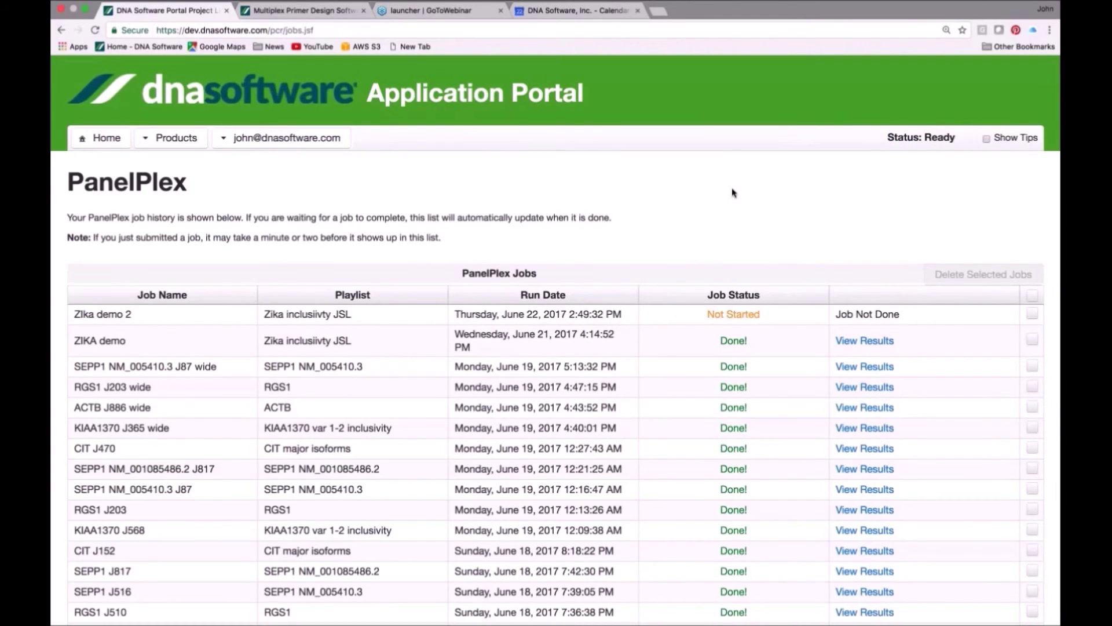
Step: View the results of the finished ZIKA demo job and examine the top solution's amplicons for keystones HQ234500 and KX842449
click(884, 342)
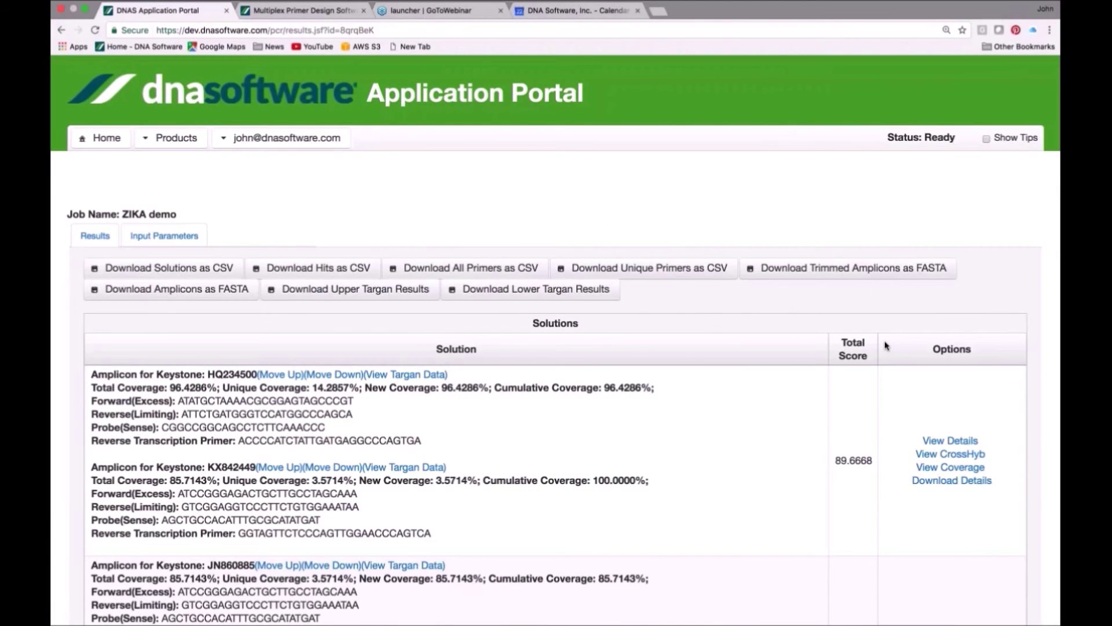
scroll(885, 346, down, 1)
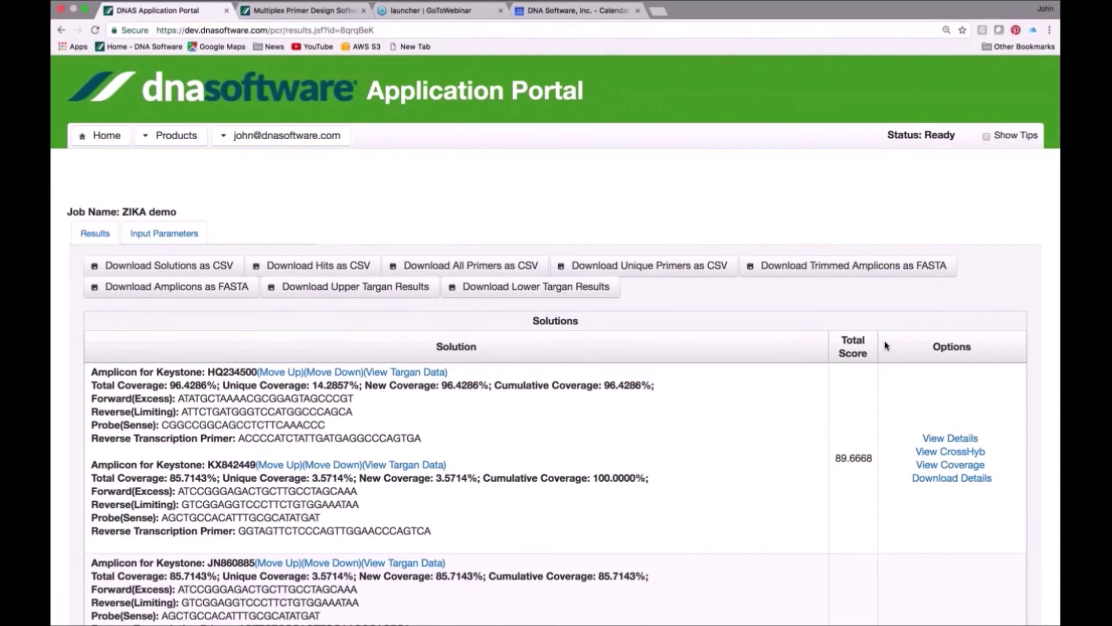
scroll(885, 345, down, 3)
drag(90, 239, 474, 410)
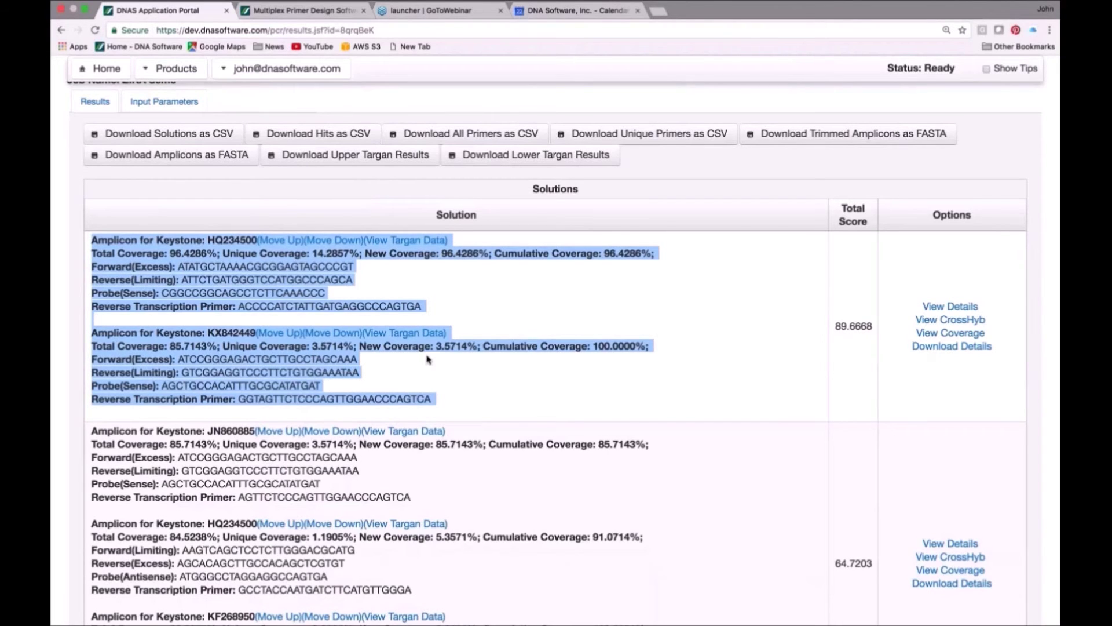
scroll(428, 360, up, 1)
triple_click(172, 277)
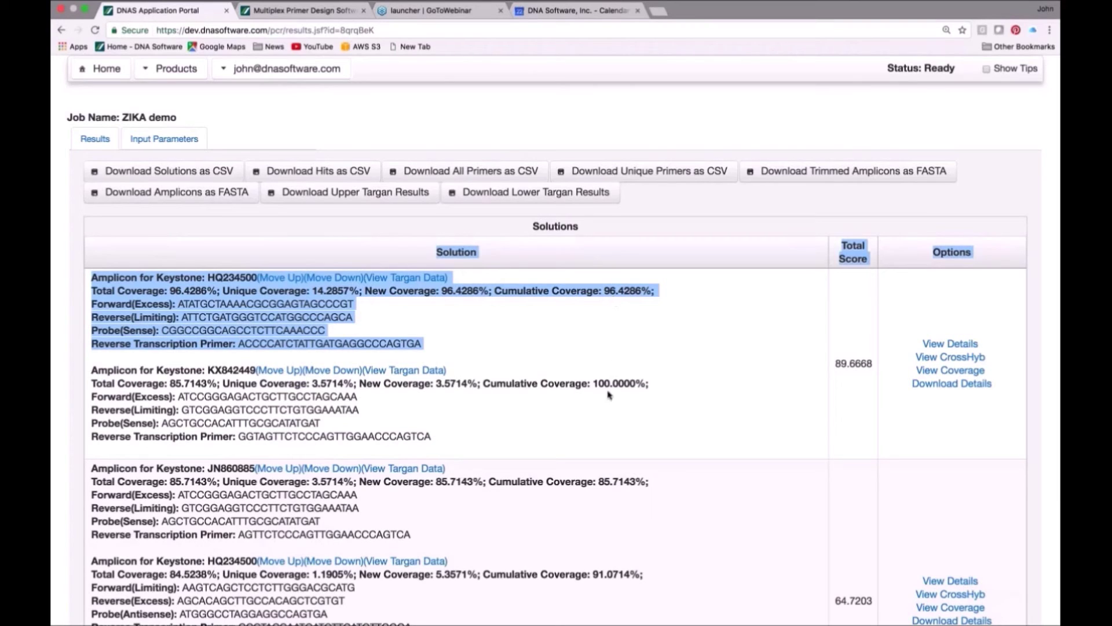
Step: Highlight the KX842449 amplicon in the top solution and compare it with the lower-ranked solutions' amplicons
click(92, 368)
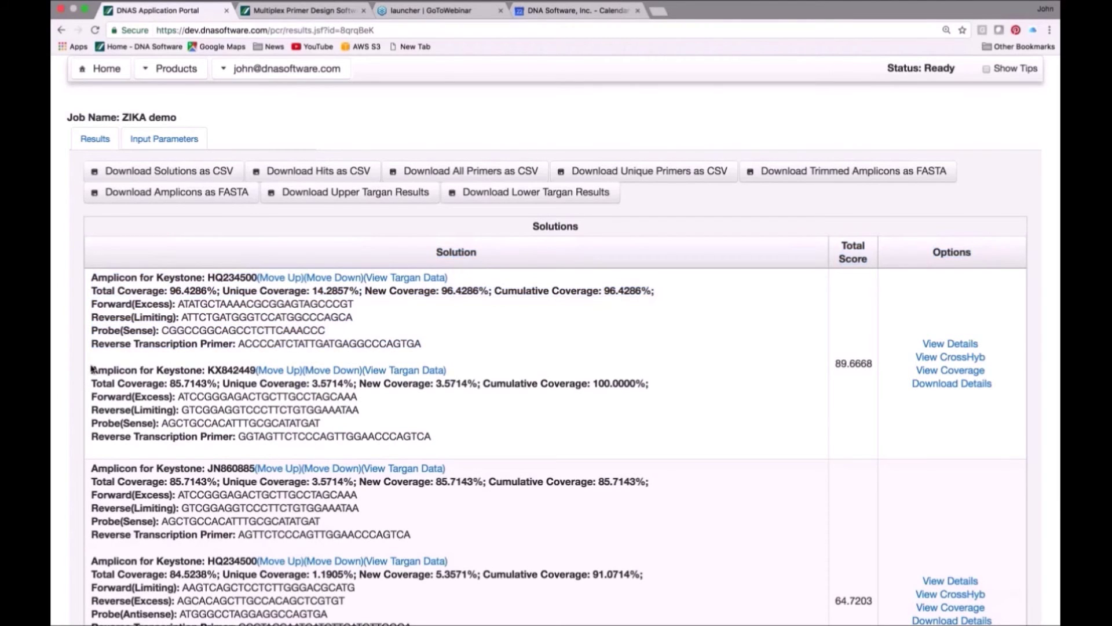
drag(92, 369, 339, 439)
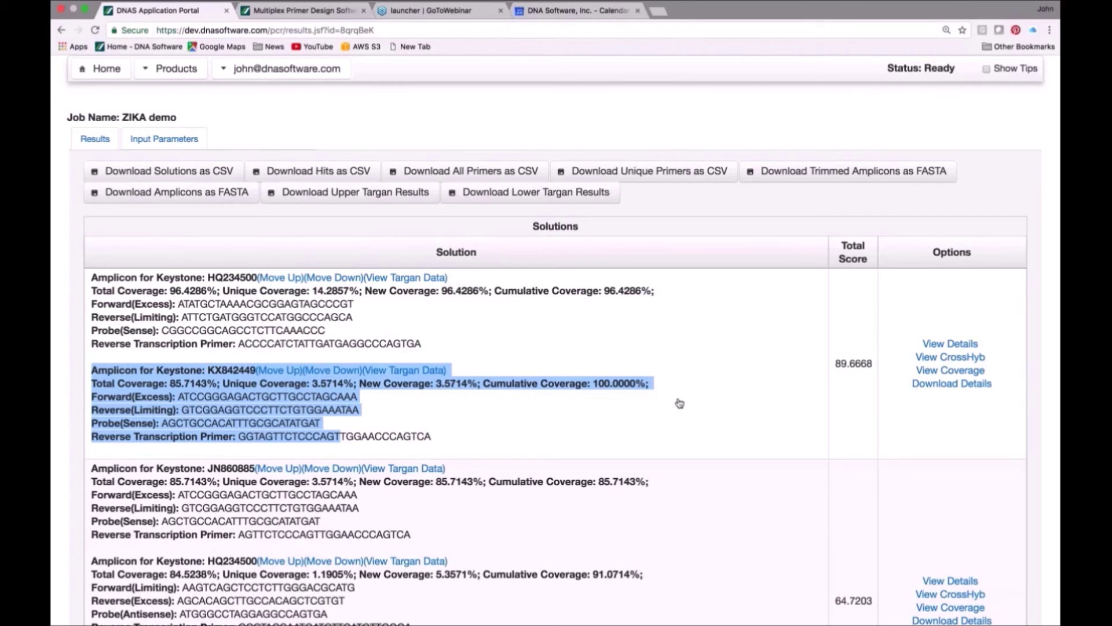
scroll(679, 403, down, 1)
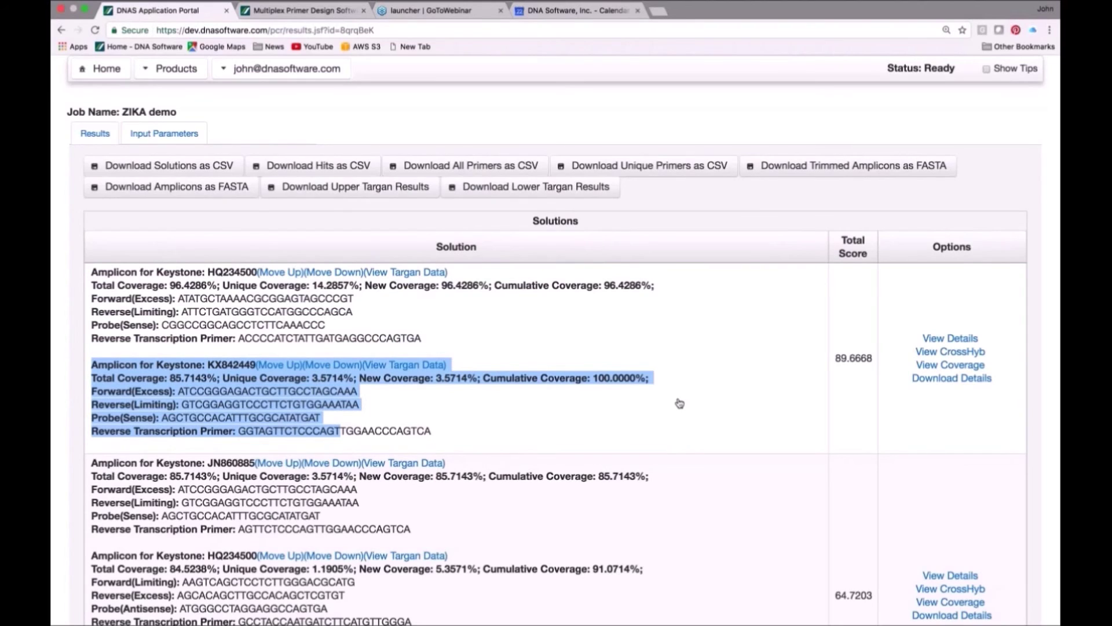
scroll(679, 403, down, 5)
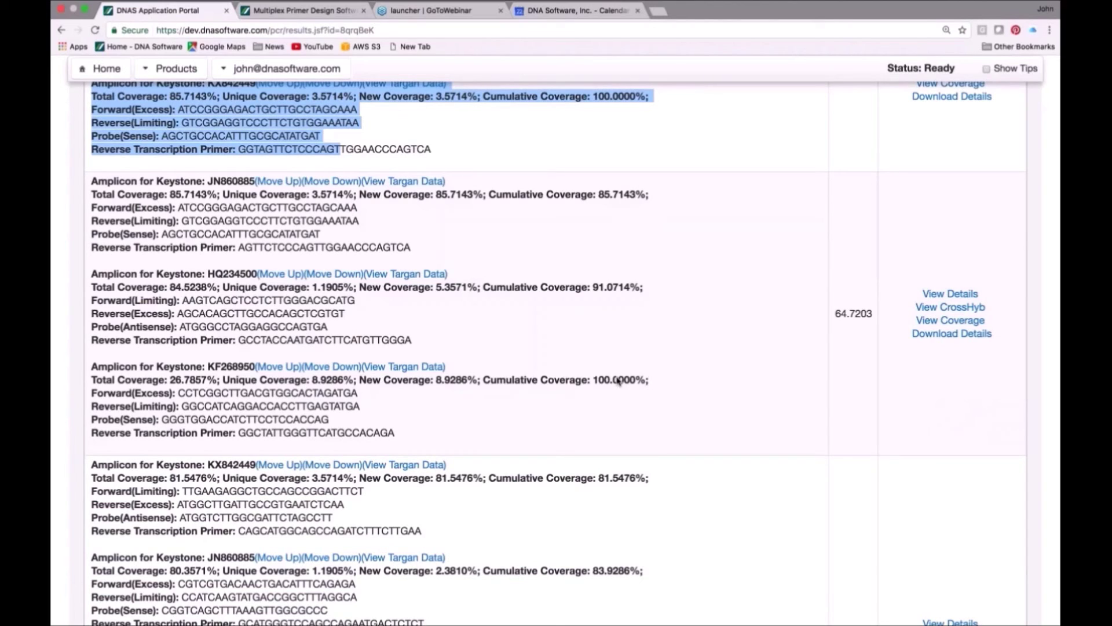
scroll(619, 380, down, 1)
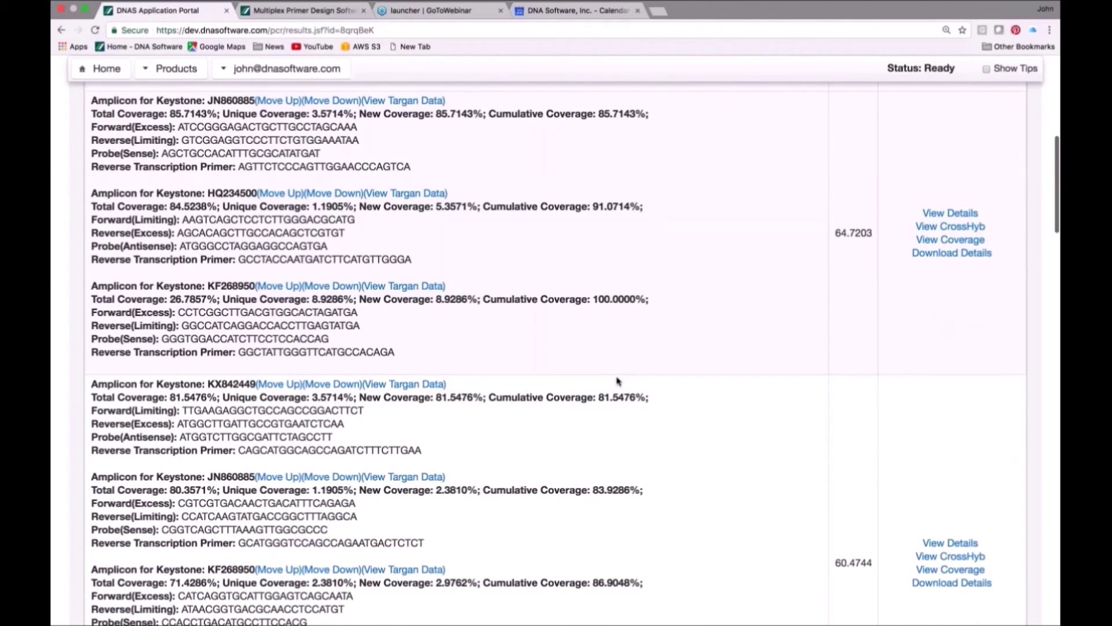
scroll(618, 381, down, 3)
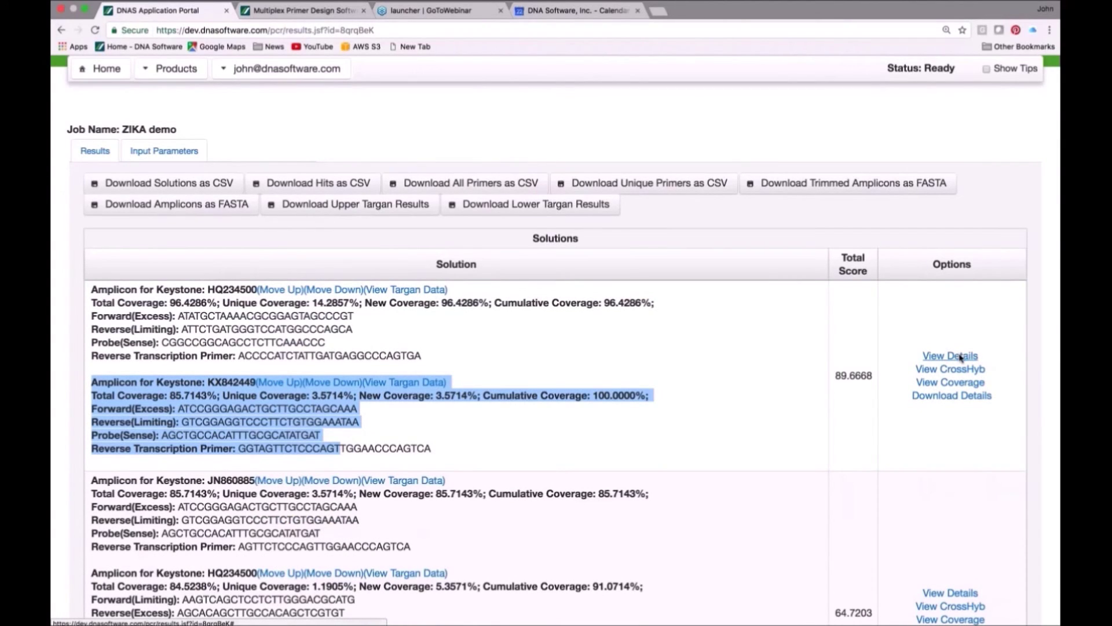
Step: Review the top solution's primer details, covering percent bound, penalties, thermodynamics, homodimers and scores, and close the details
click(961, 357)
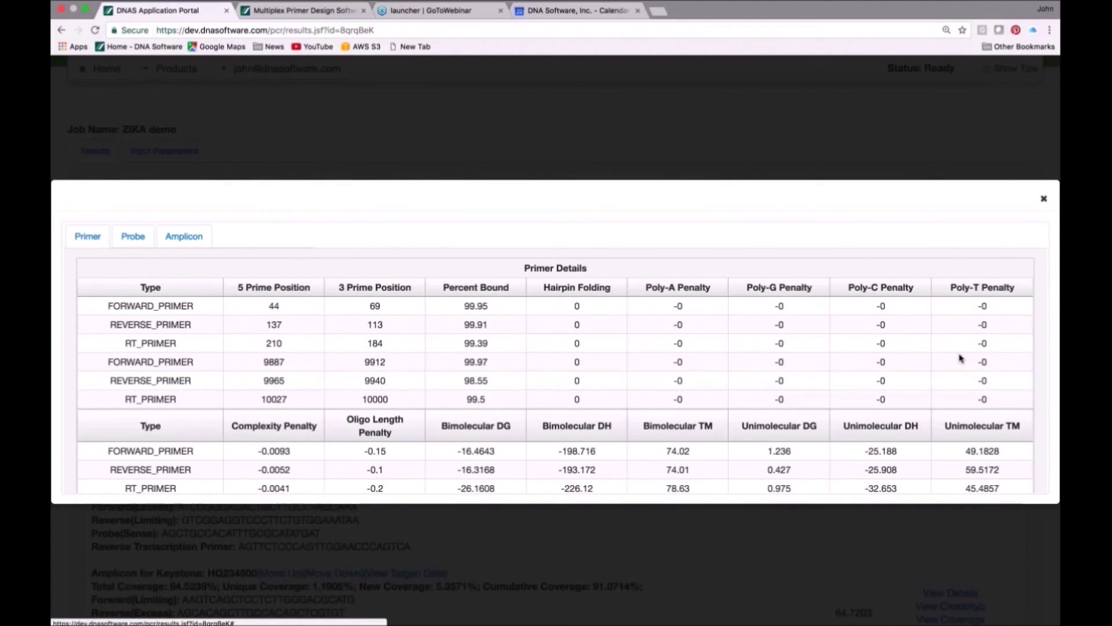
scroll(961, 357, down, 1)
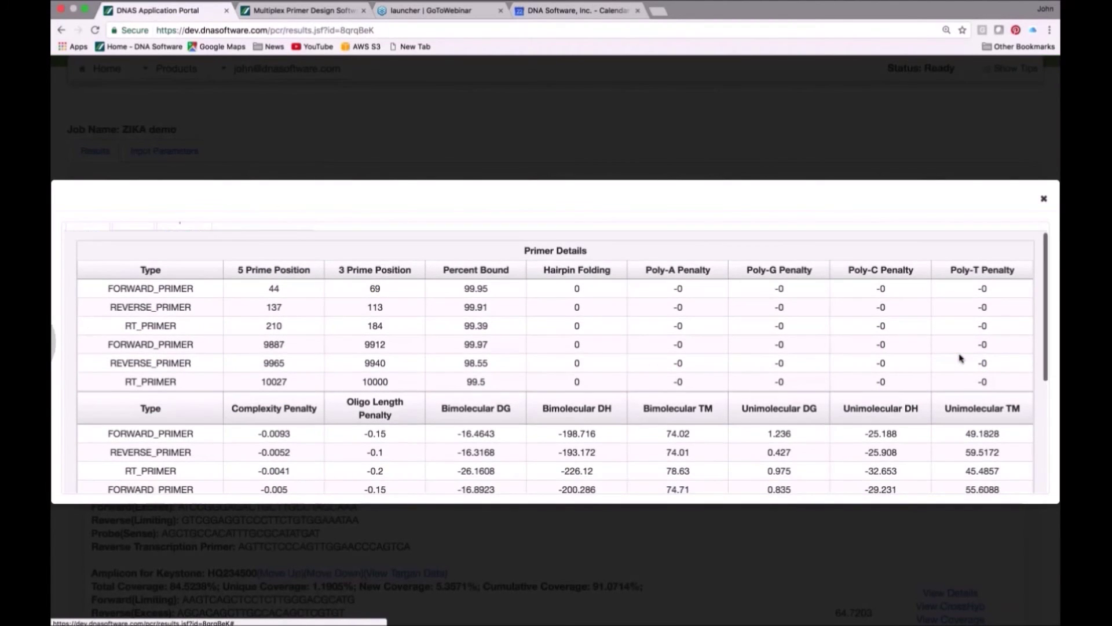
scroll(960, 357, down, 5)
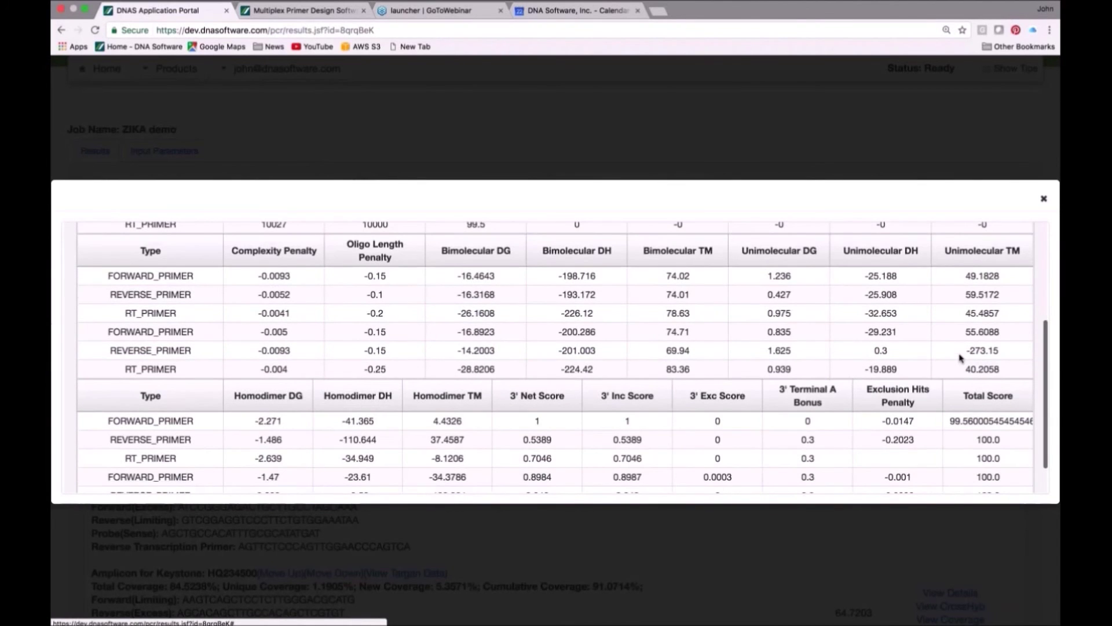
scroll(960, 357, up, 2)
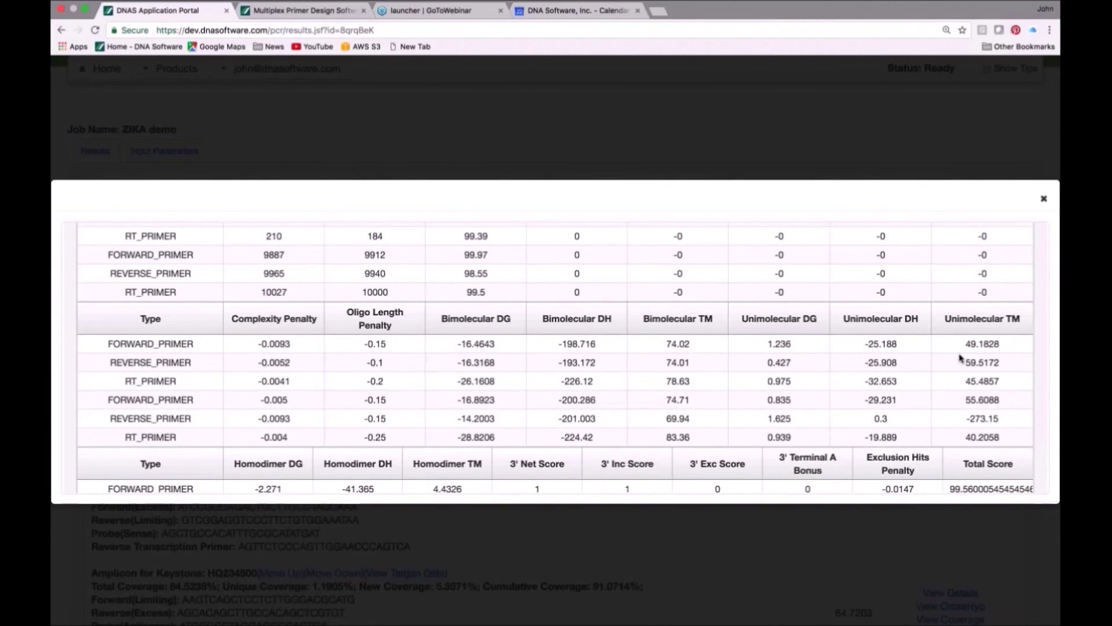
scroll(960, 358, up, 1)
scroll(960, 357, up, 3)
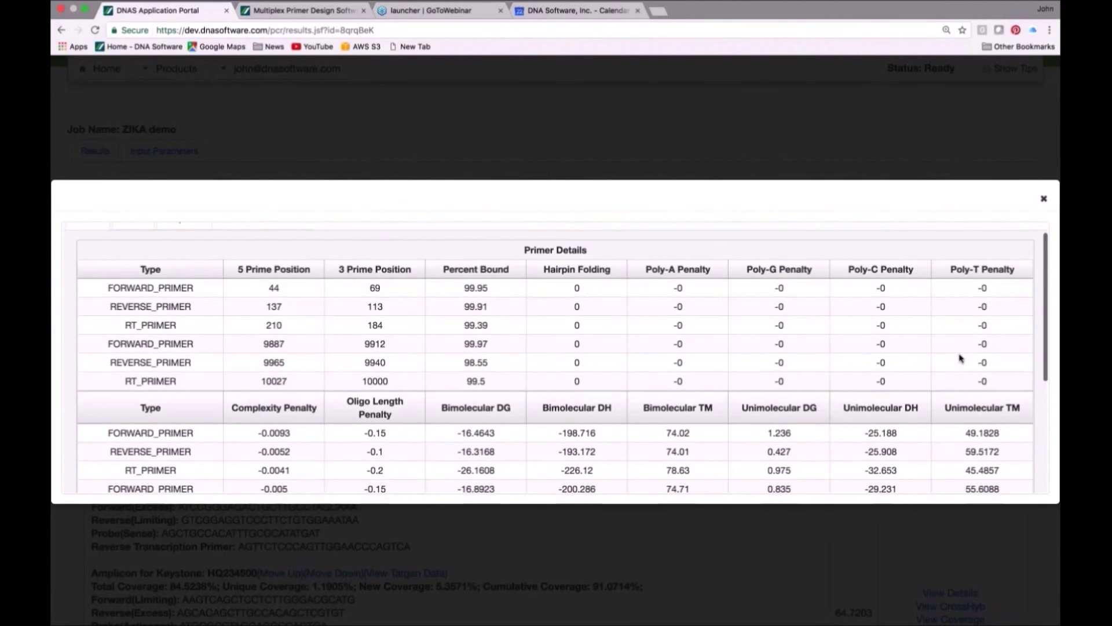
scroll(960, 358, down, 1)
scroll(960, 357, down, 2)
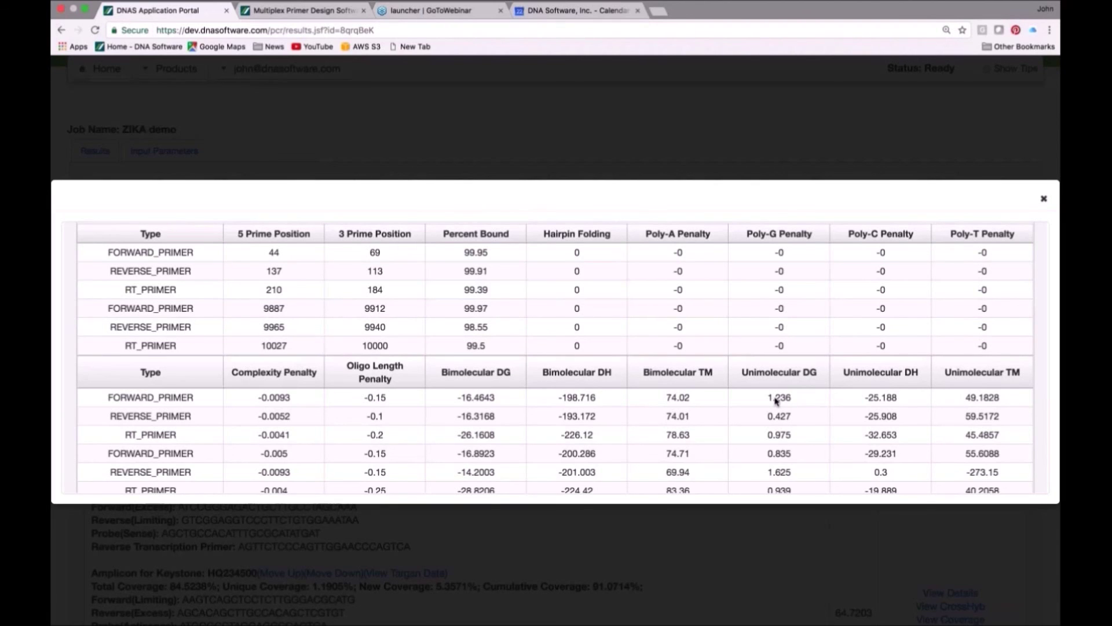
scroll(840, 386, down, 5)
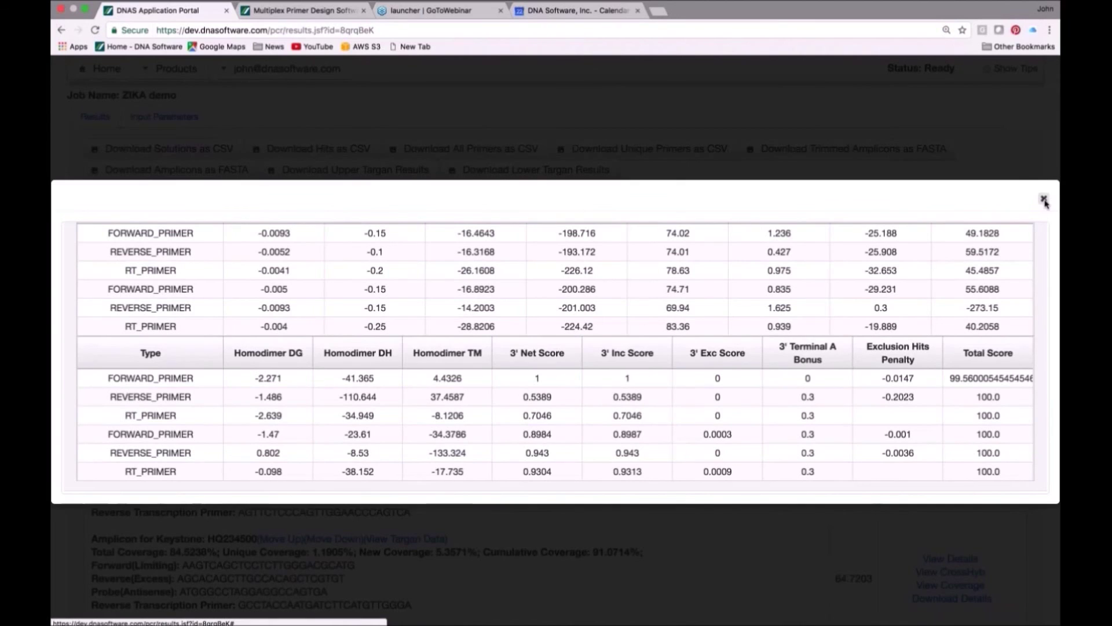
click(1045, 200)
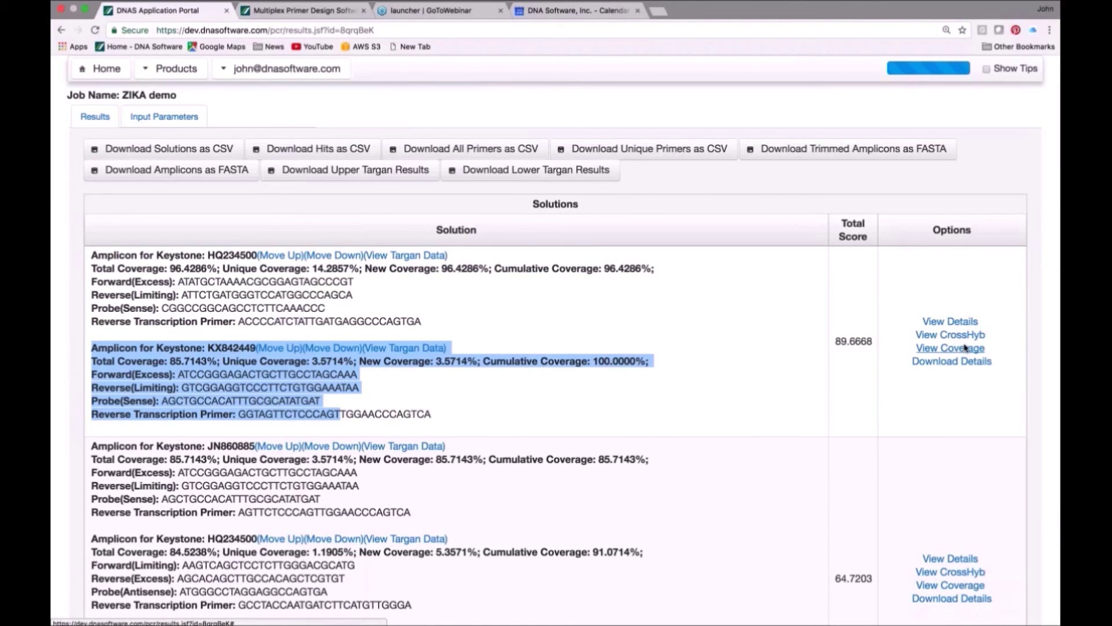
Step: Examine the top solution's coverage table and its exclusion hits, and close the coverage view
click(964, 348)
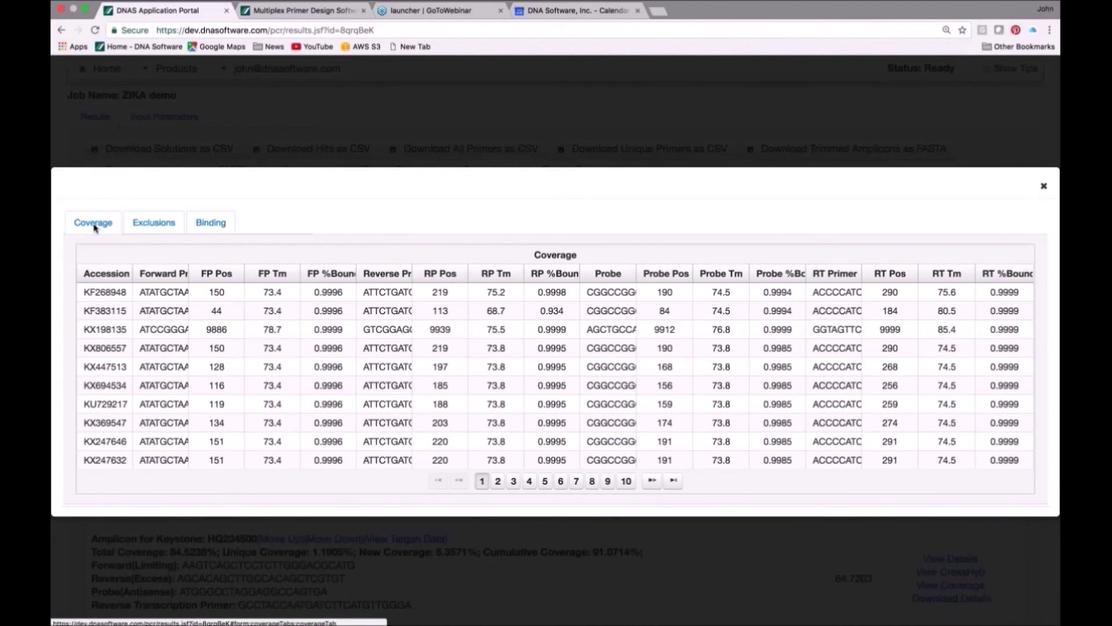
click(147, 226)
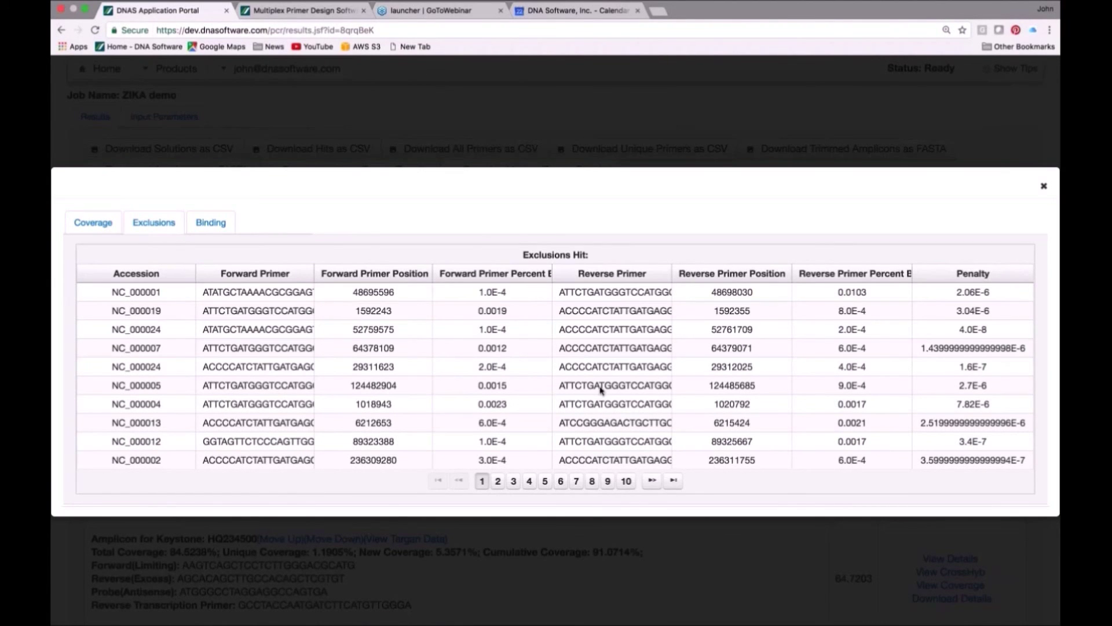
scroll(601, 389, down, 1)
scroll(600, 390, down, 3)
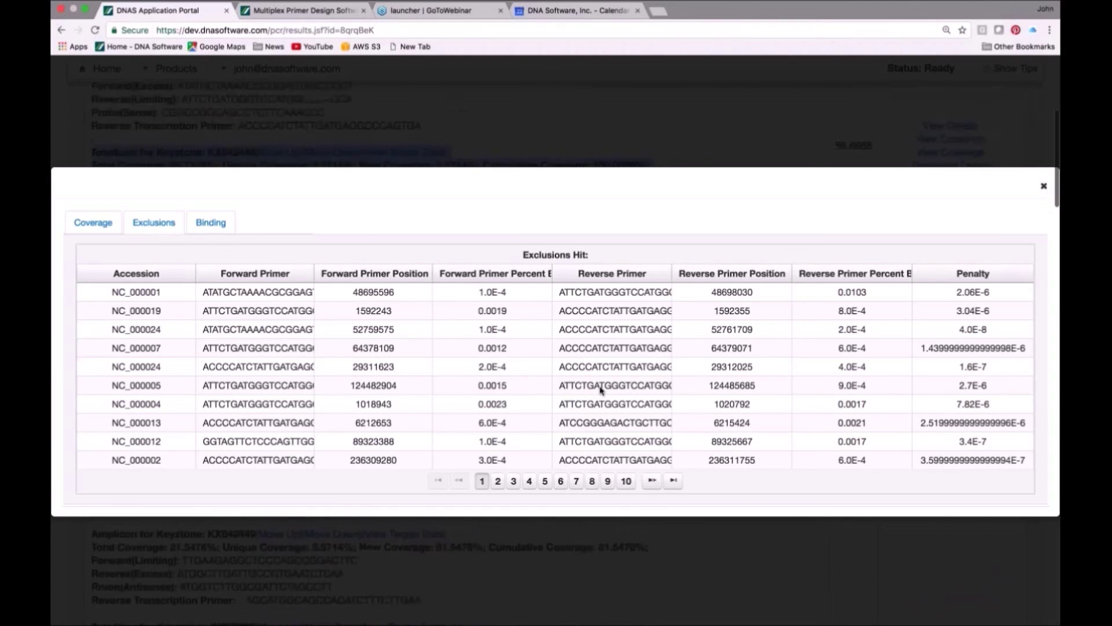
click(1044, 187)
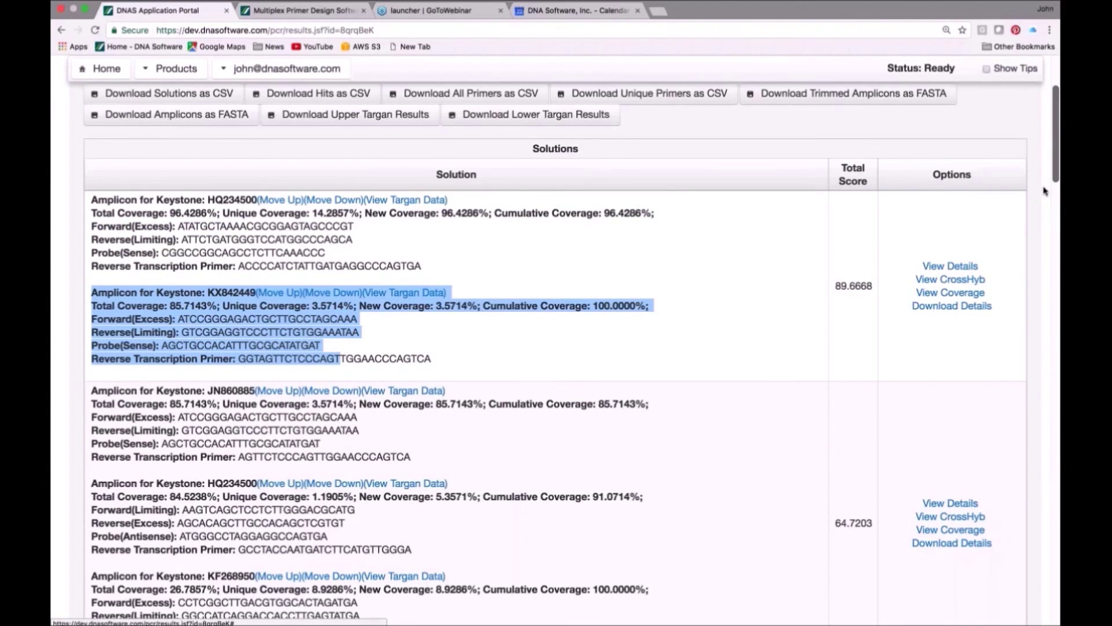
Step: Download the ZIKA demo solutions as CSV and open the downloaded file ZIKA demo_PCR_designs (1).csv in Excel
scroll(680, 220, up, 3)
scroll(681, 220, up, 5)
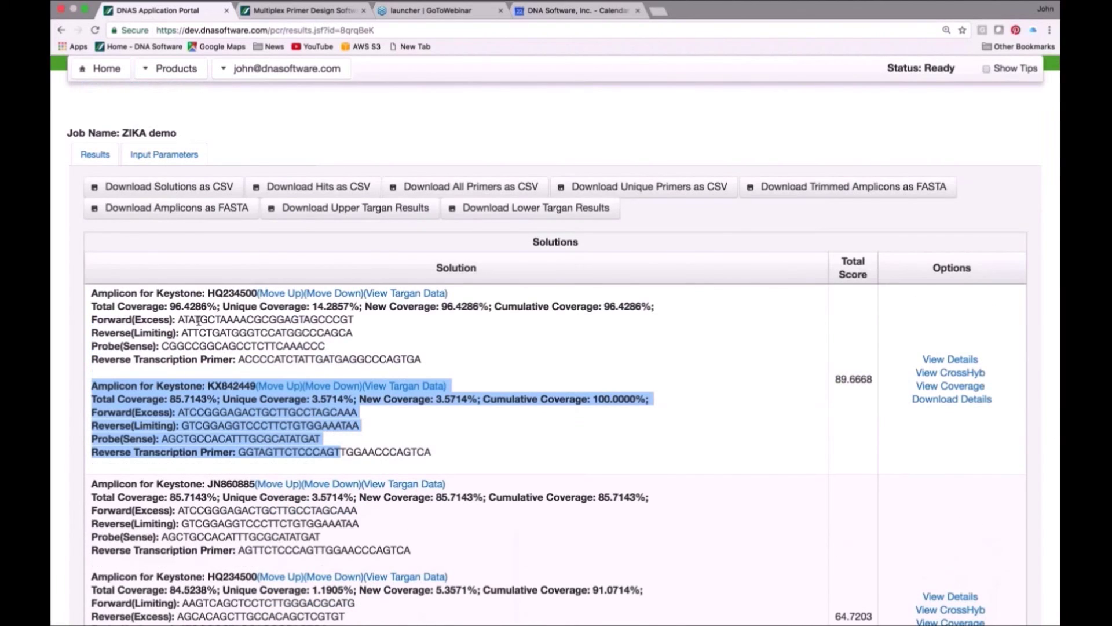
click(196, 189)
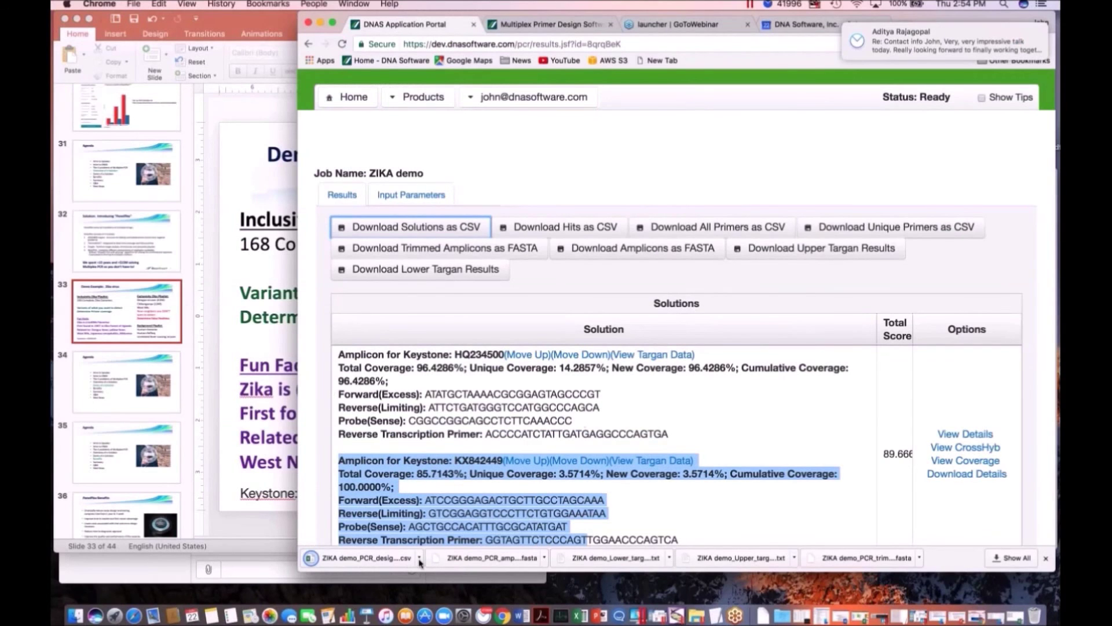
click(420, 558)
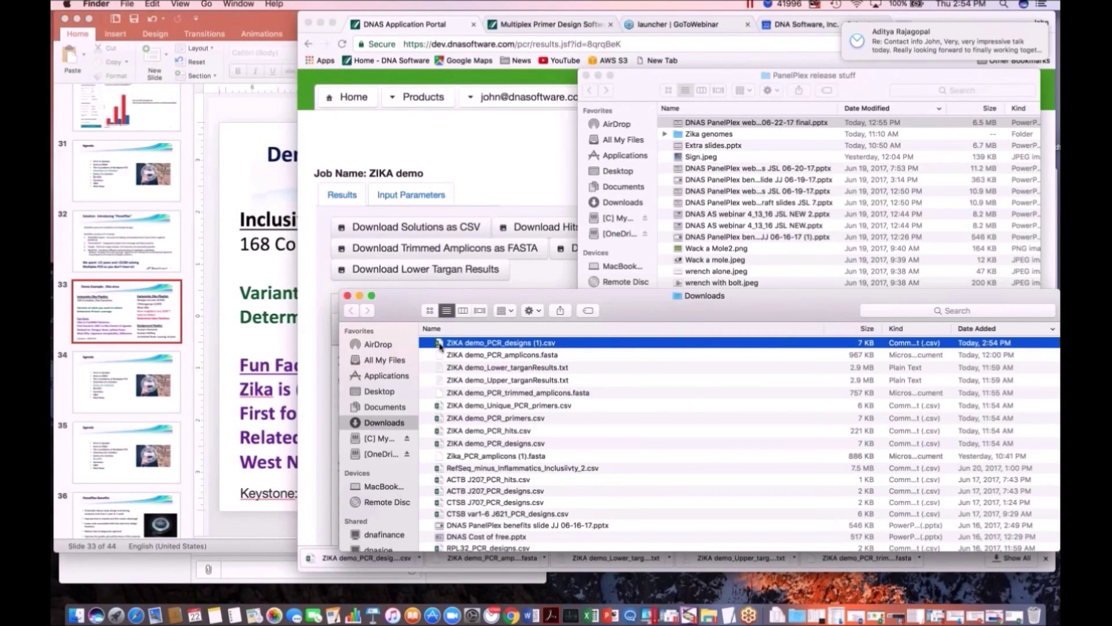
double_click(439, 344)
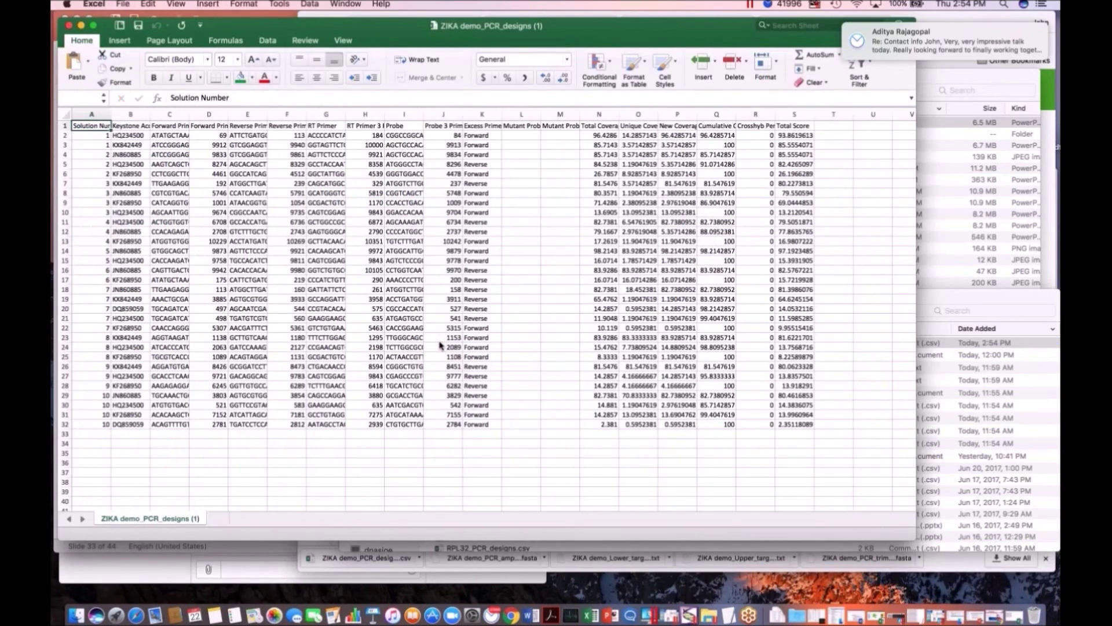
Step: Highlight the first HQ234500 design's row, from its keystone accession in B2 to its total score, to inspect its values
click(169, 114)
click(130, 135)
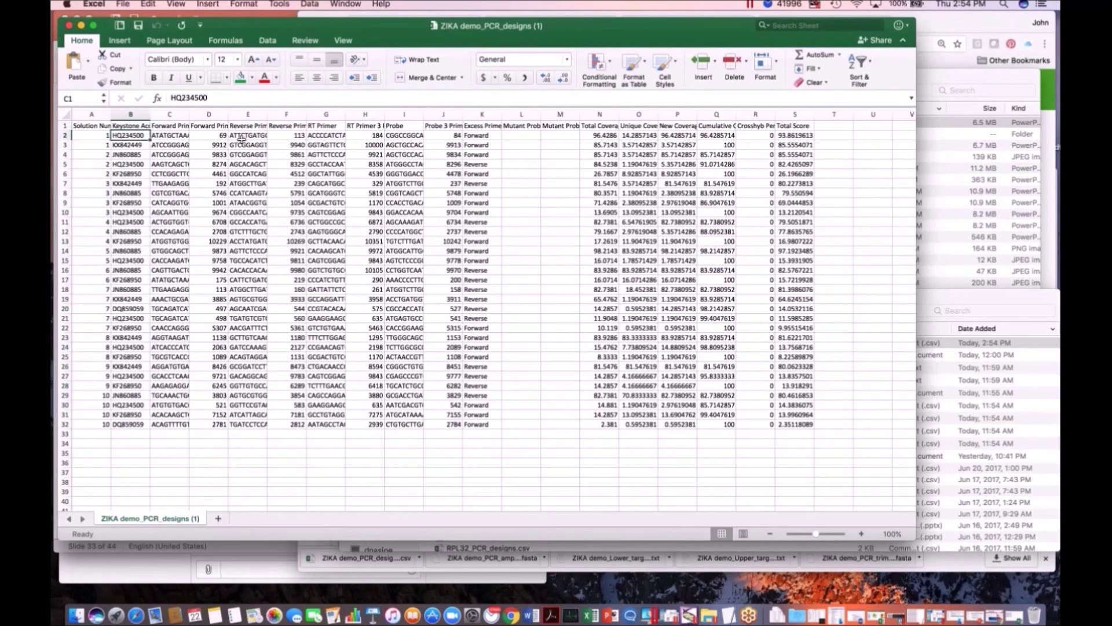
drag(242, 139, 796, 135)
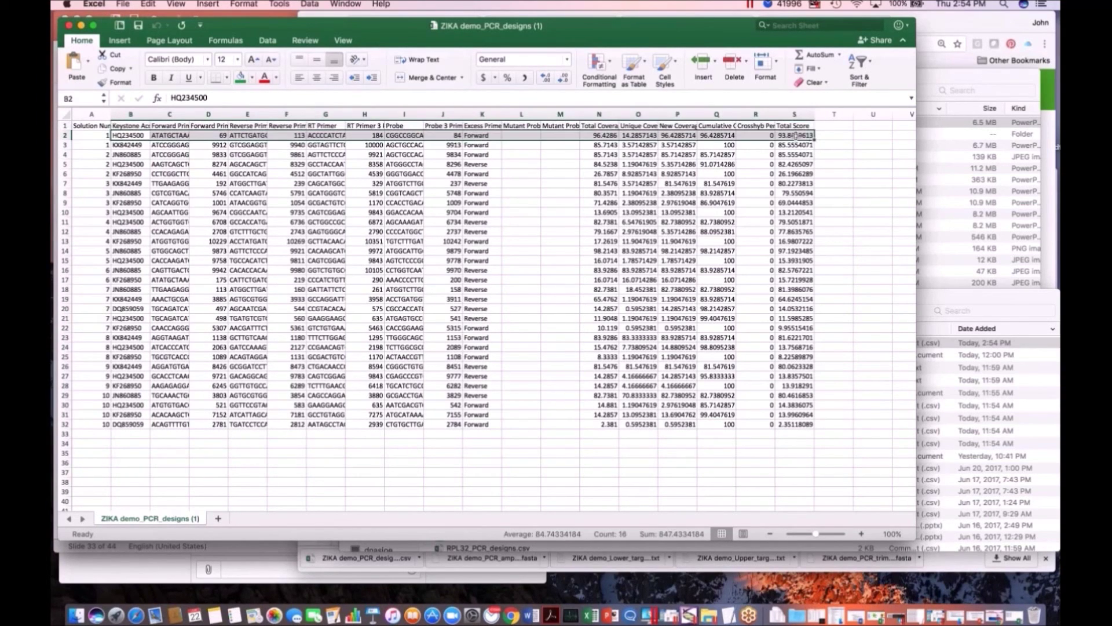